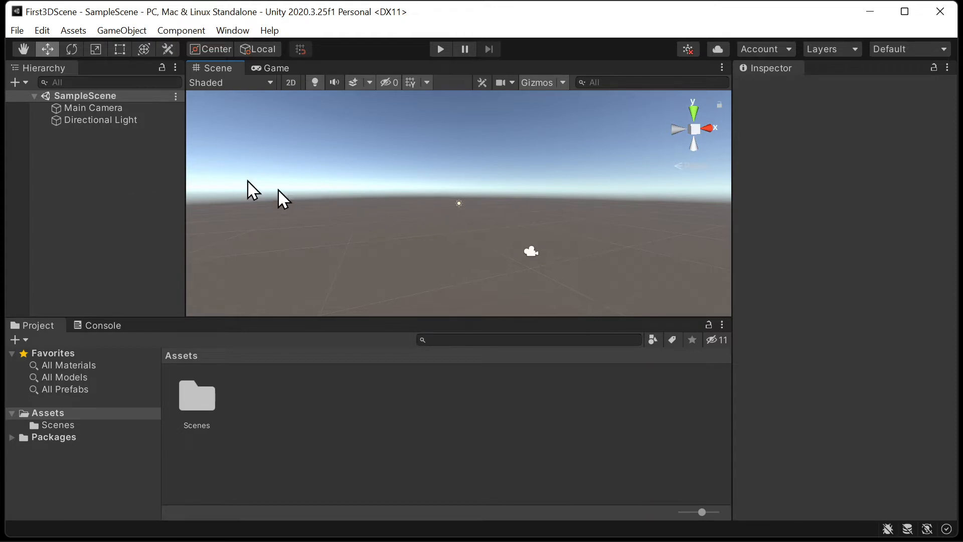
- Inspect the components of Main Camera and Directional Light by selecting each in the scene hierarchy, and clear the selection
{"action": "left_click", "coordinate": [90, 106]}
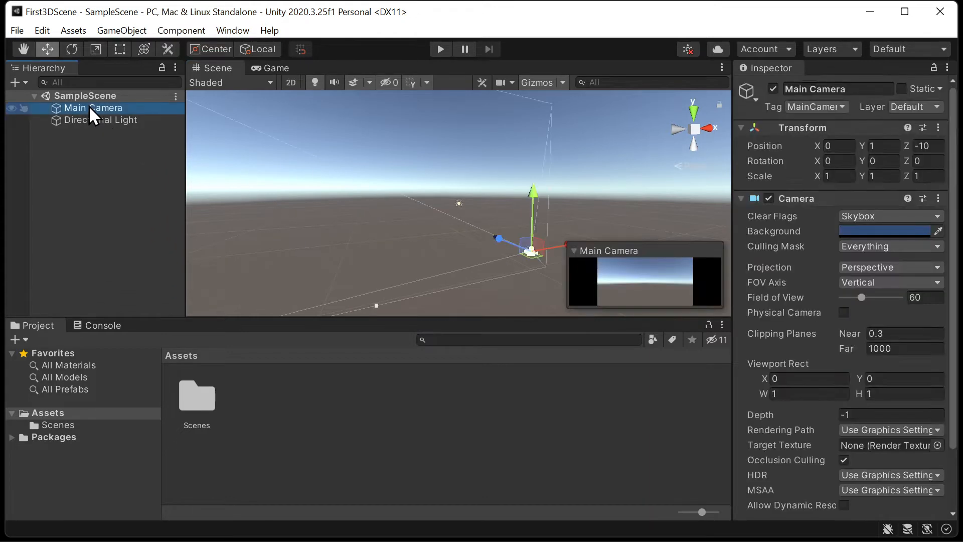
{"action": "left_click", "coordinate": [83, 125]}
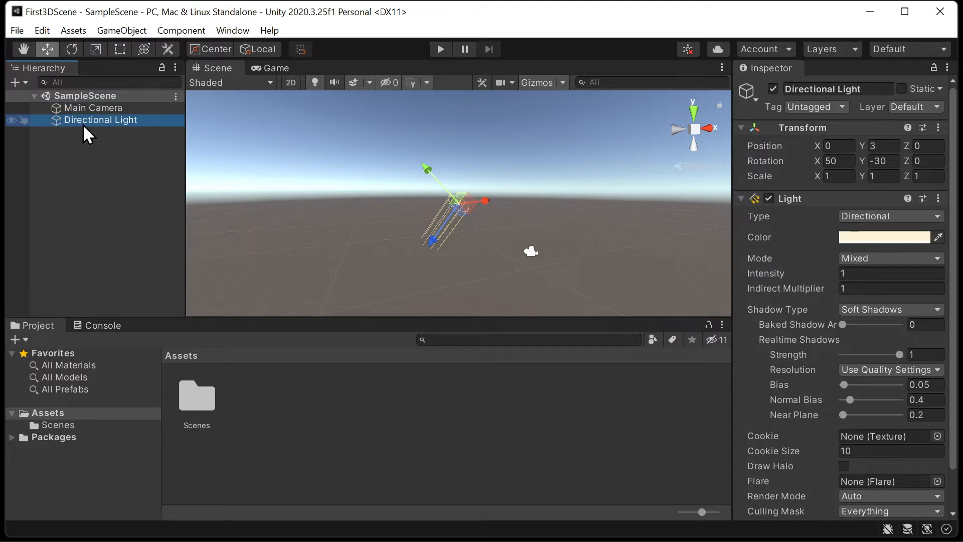
{"action": "left_click", "coordinate": [96, 109]}
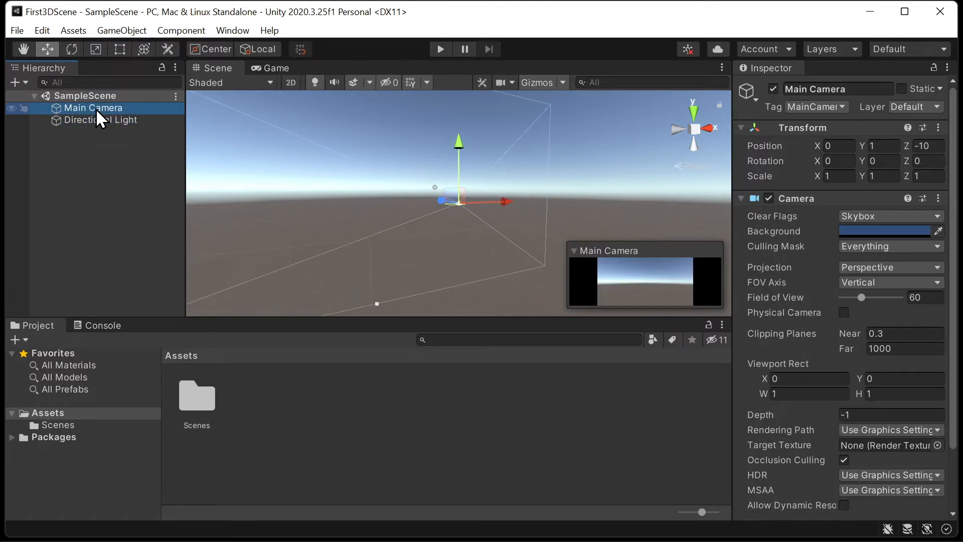
{"action": "left_click", "coordinate": [95, 119]}
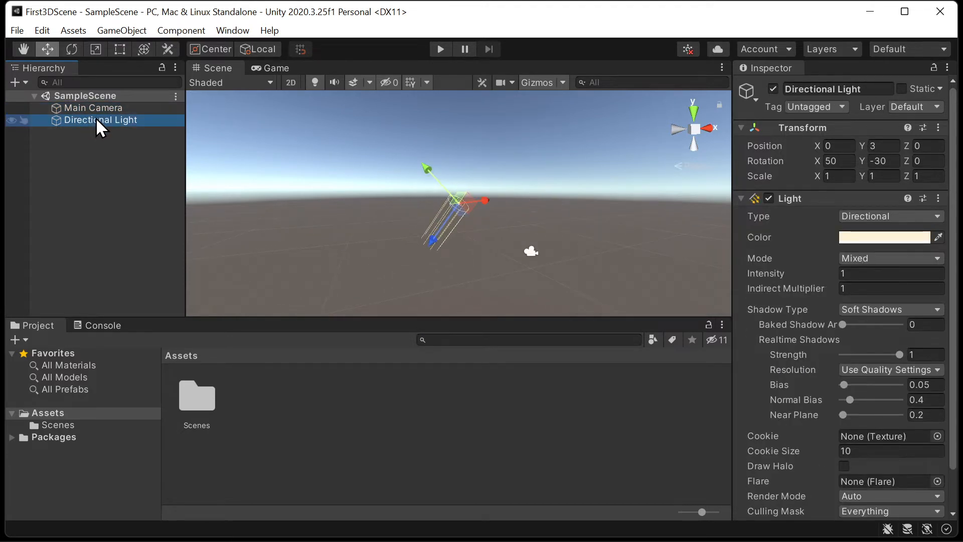
{"action": "left_click", "coordinate": [86, 113]}
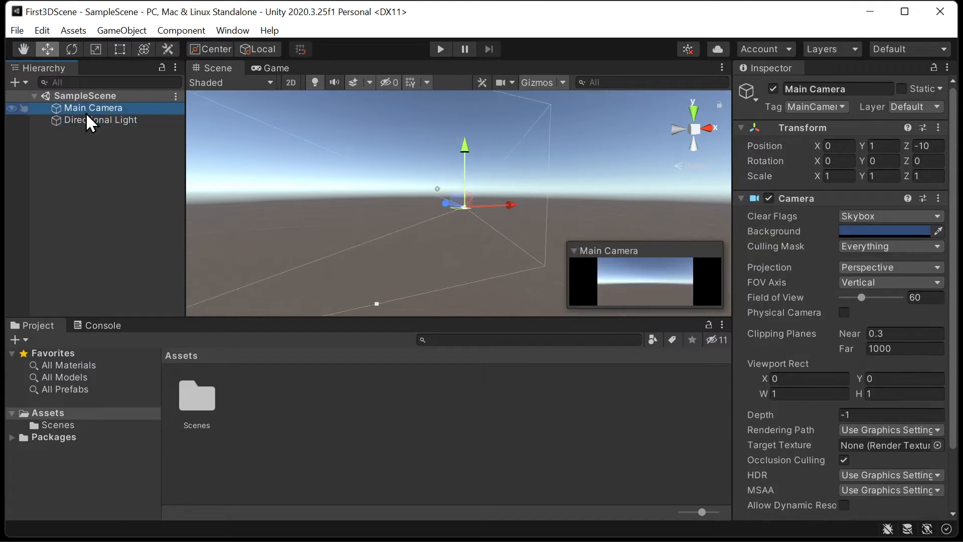
{"action": "left_click", "coordinate": [79, 121]}
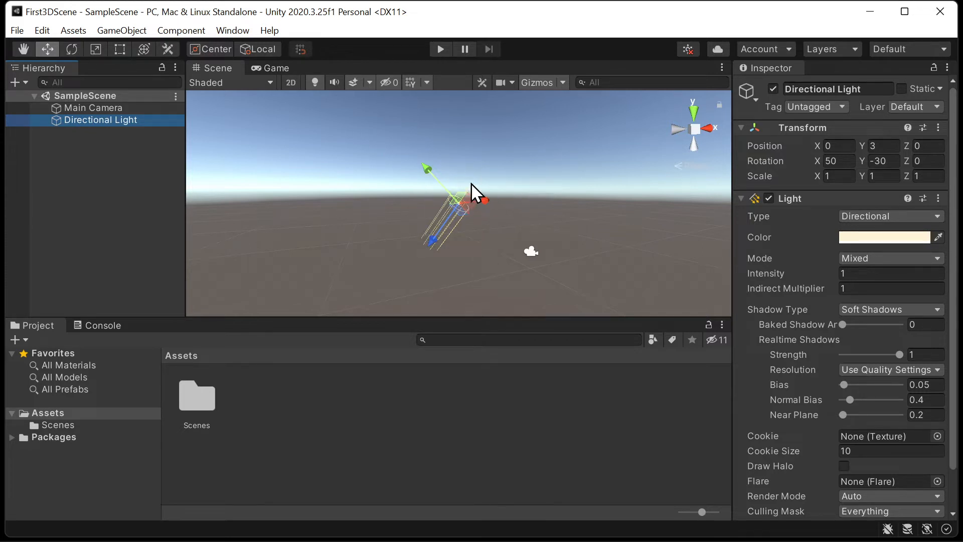
{"action": "left_click", "coordinate": [540, 189]}
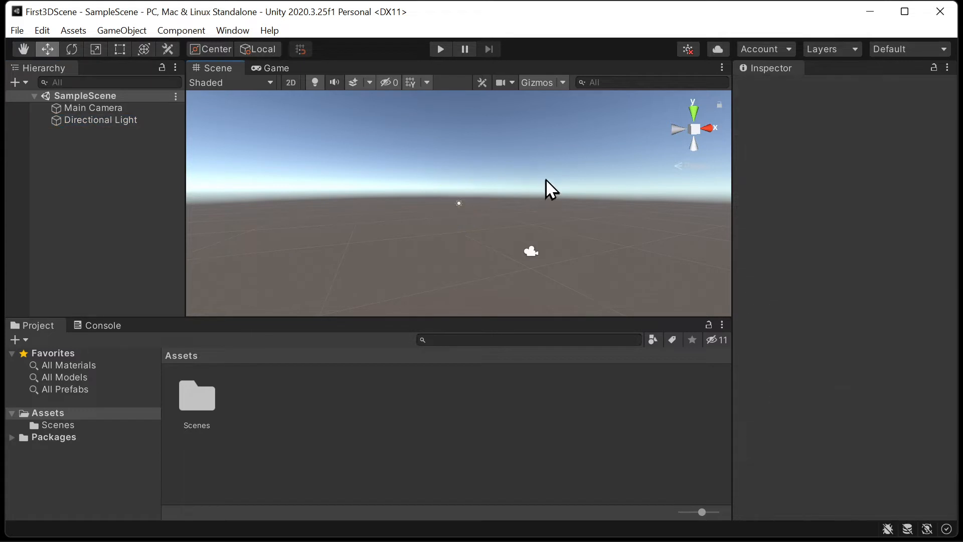
- Select the camera and light together with a selection box in the scene, pick each one individually, and clear the selection
{"action": "left_click_drag", "start_coordinate": [511, 199], "coordinate": [420, 293]}
{"action": "left_click_drag", "start_coordinate": [369, 146], "coordinate": [627, 272]}
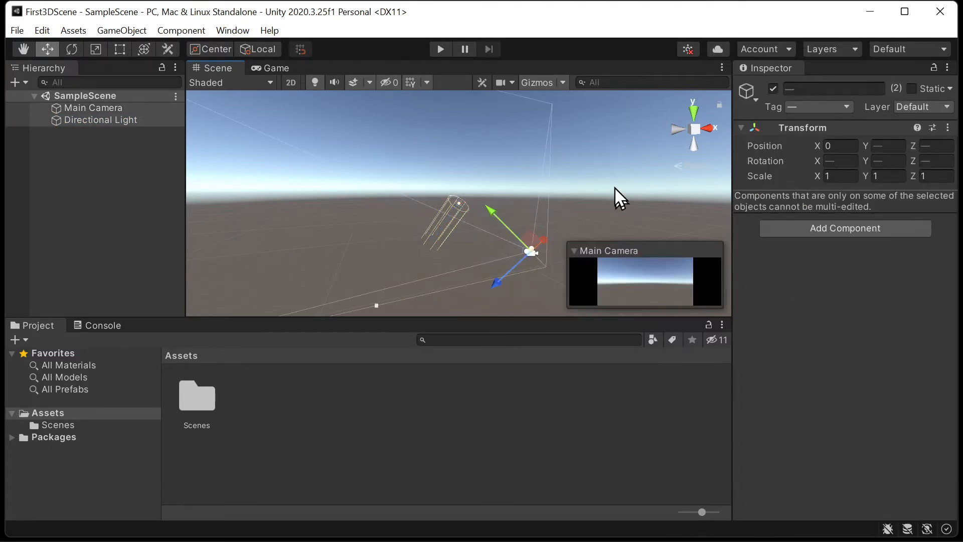
{"action": "left_click", "coordinate": [615, 188]}
{"action": "left_click", "coordinate": [531, 251]}
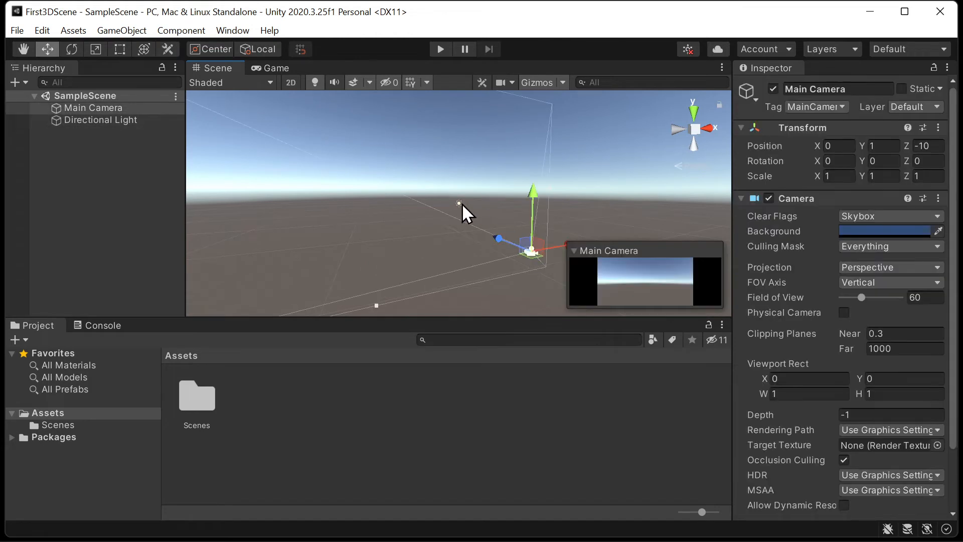
{"action": "left_click", "coordinate": [460, 204]}
{"action": "left_click", "coordinate": [545, 206]}
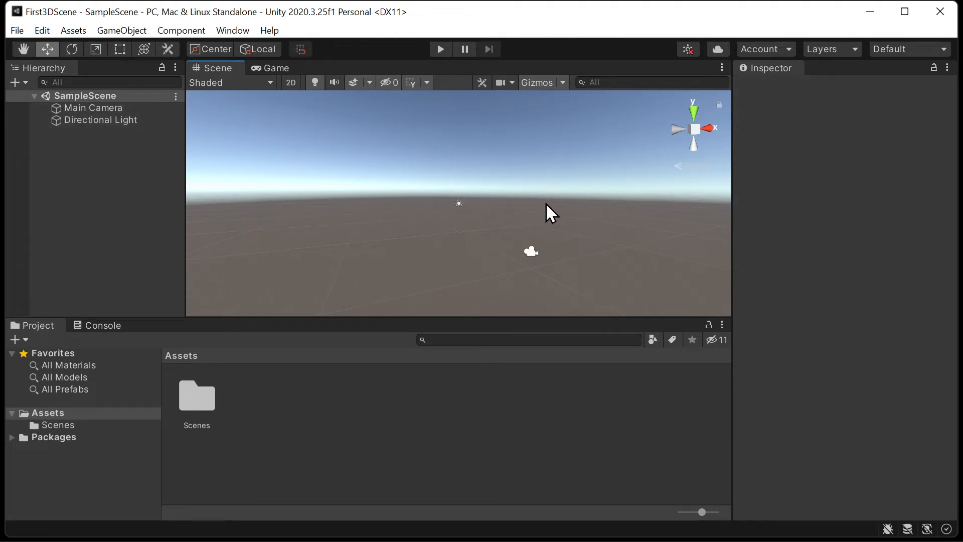
- View the scene from the top along the Y axis and return to an angled perspective view
{"action": "right_click_drag", "start_coordinate": [449, 205], "coordinate": [384, 224]}
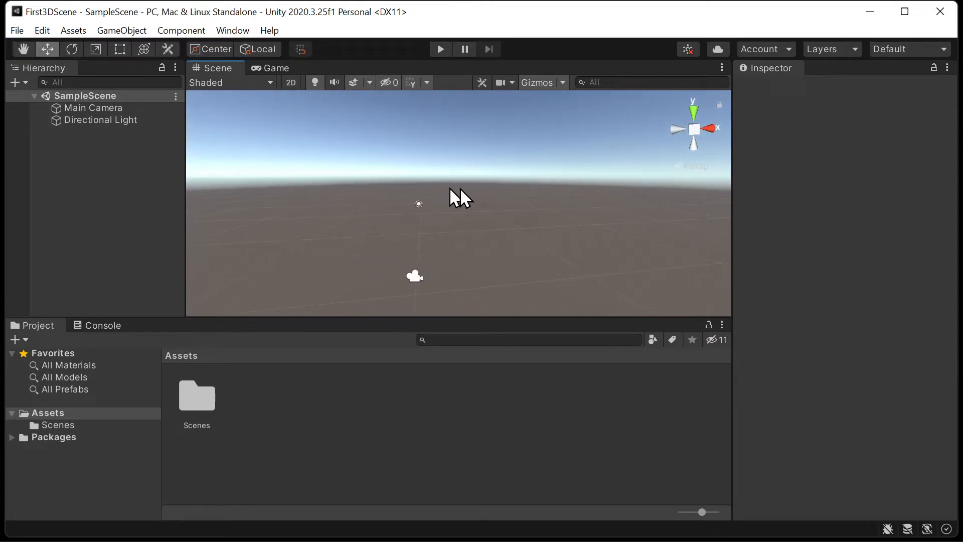
{"action": "left_click", "coordinate": [695, 115]}
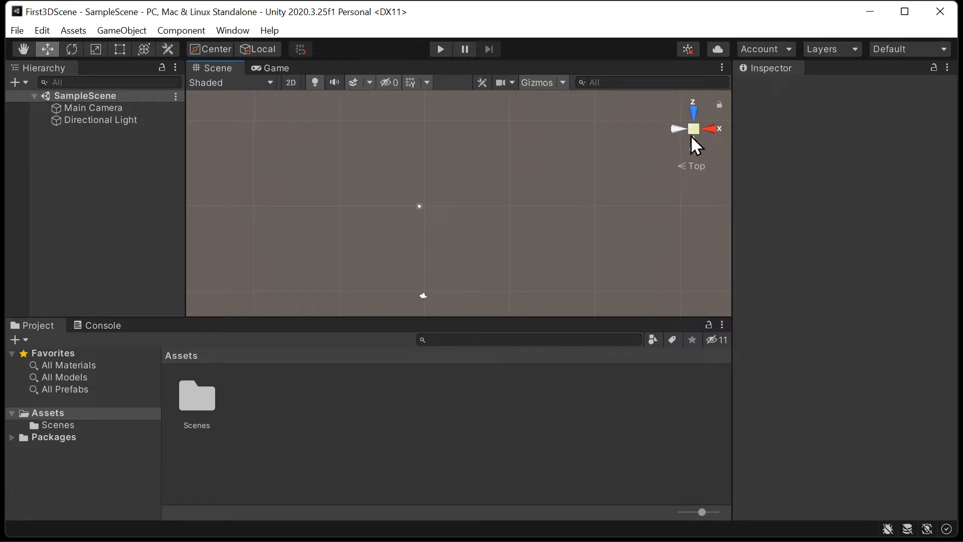
{"action": "left_click", "coordinate": [694, 129]}
{"action": "left_click_drag", "start_coordinate": [522, 226], "coordinate": [587, 189], "text": "alt"}
- Select all scene objects at once, repeat the multi-selection of Main Camera and Directional Light in the hierarchy, and deselect them
{"action": "key", "text": "ctrl+a"}
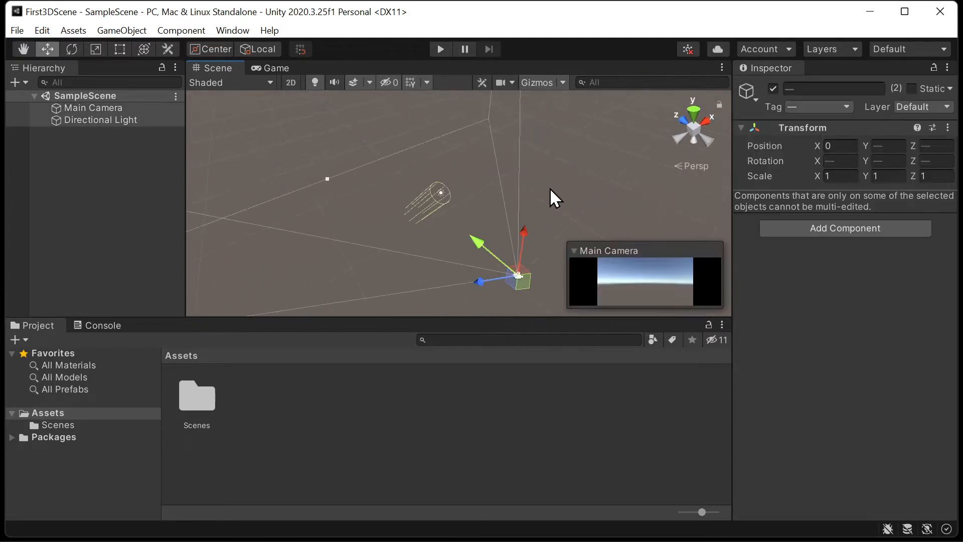
{"action": "left_click", "coordinate": [562, 165]}
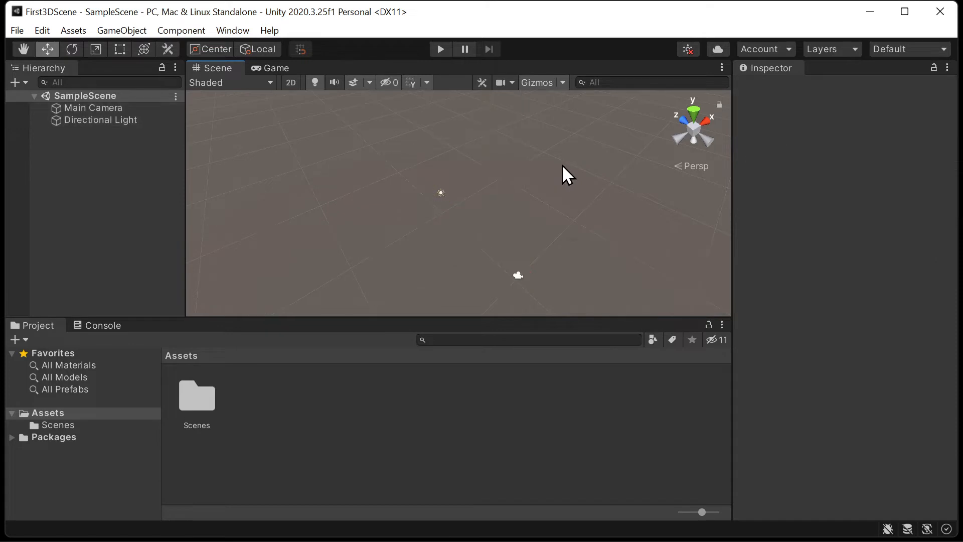
{"action": "left_click", "coordinate": [91, 109]}
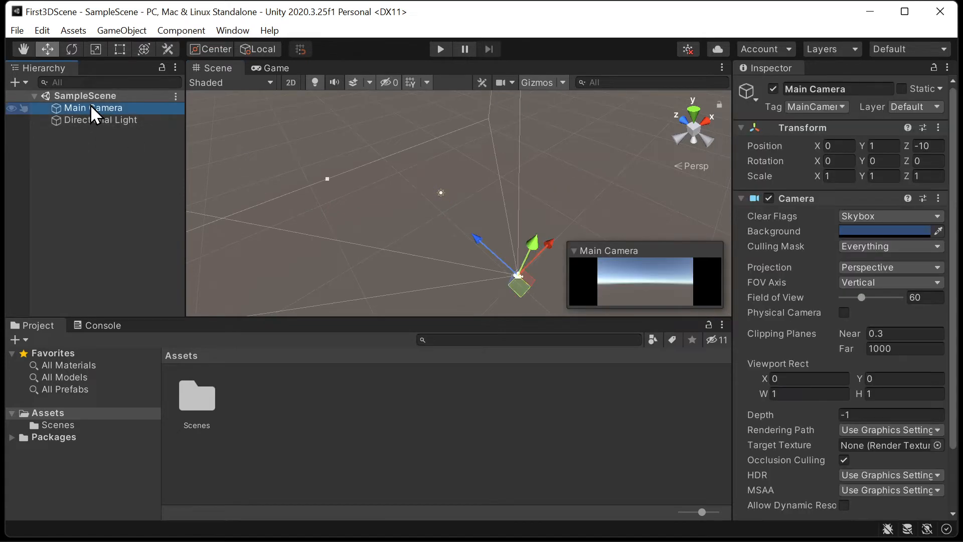
{"action": "left_click", "coordinate": [82, 120], "text": "ctrl"}
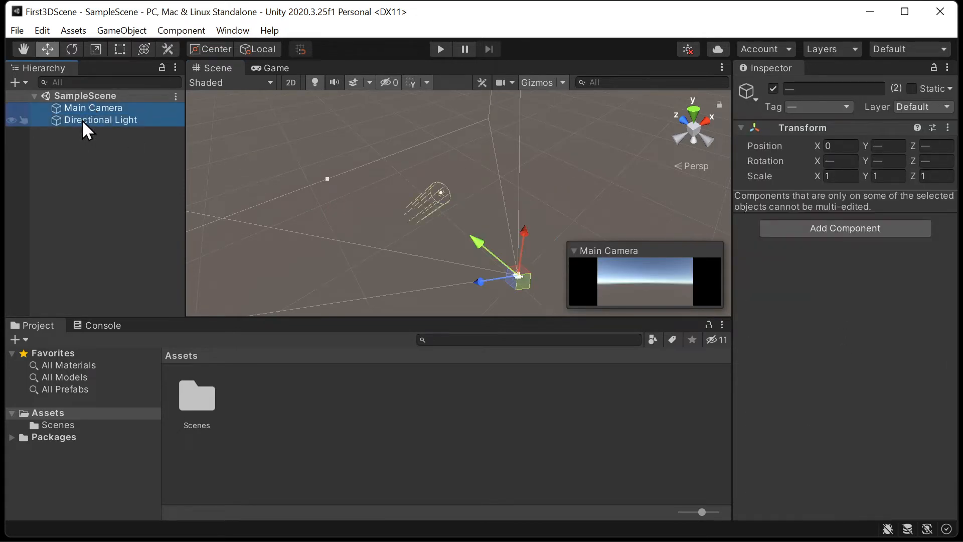
{"action": "left_click", "coordinate": [77, 142]}
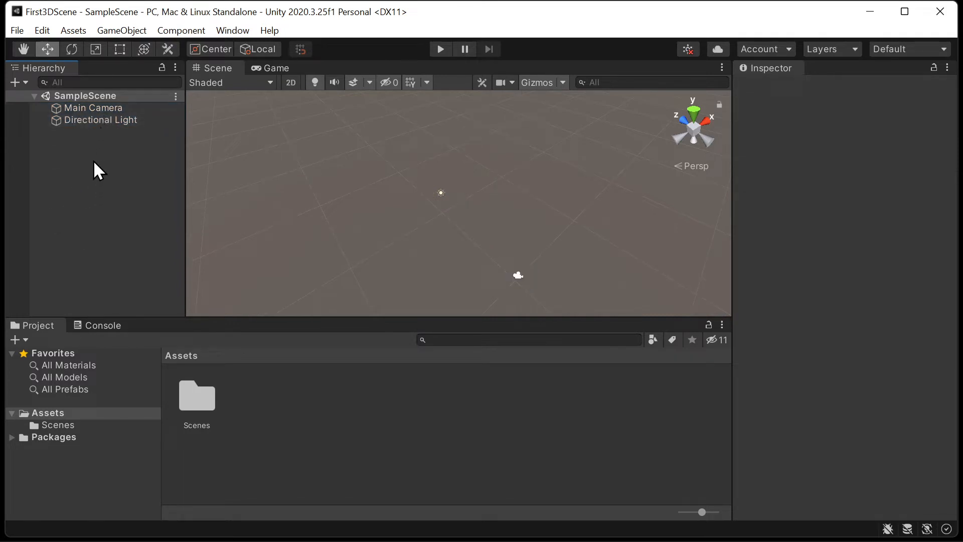
- Collapse the Main Camera's Transform and Camera components, and toggle its Camera component off and back on
{"action": "left_click", "coordinate": [110, 107]}
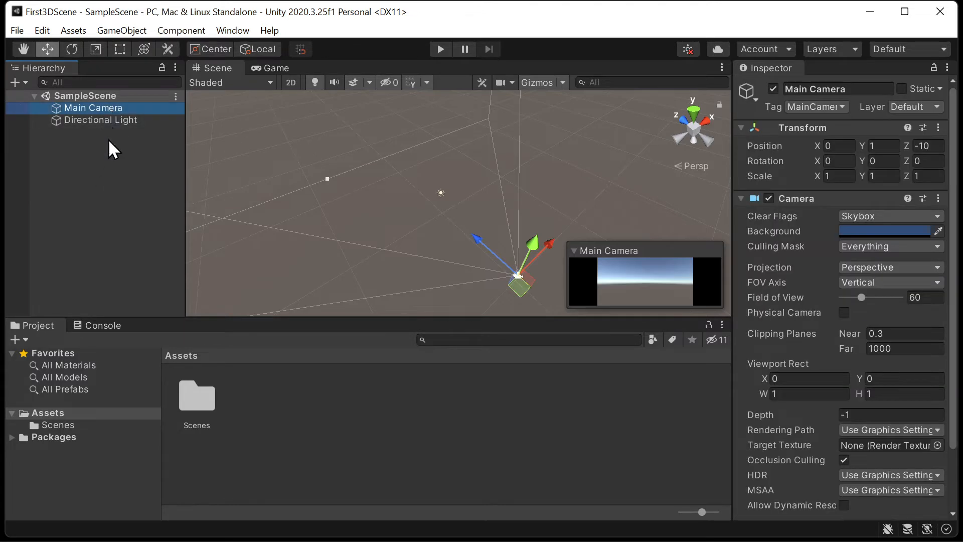
{"action": "left_click", "coordinate": [103, 119]}
{"action": "left_click", "coordinate": [108, 107]}
{"action": "left_click", "coordinate": [739, 129]}
{"action": "left_click", "coordinate": [799, 133]}
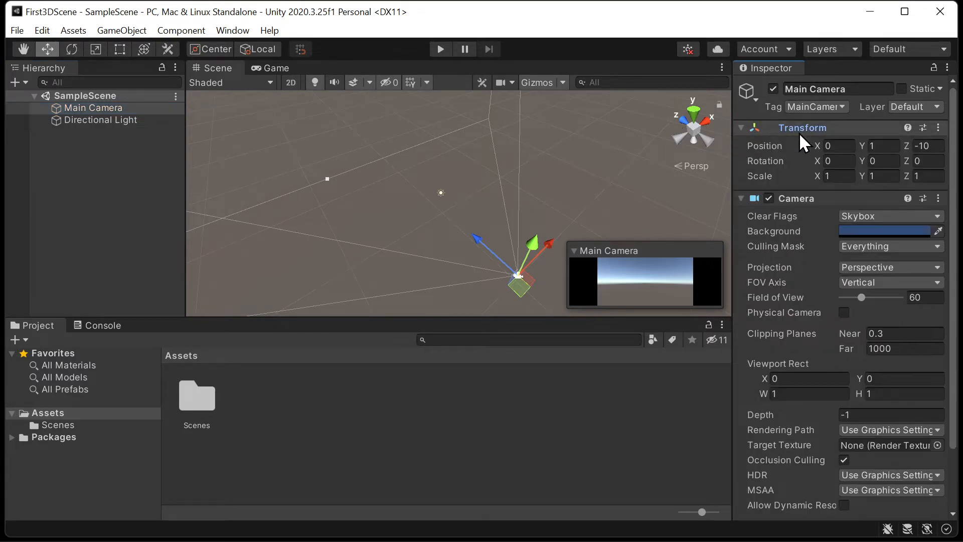
{"action": "left_click", "coordinate": [742, 127]}
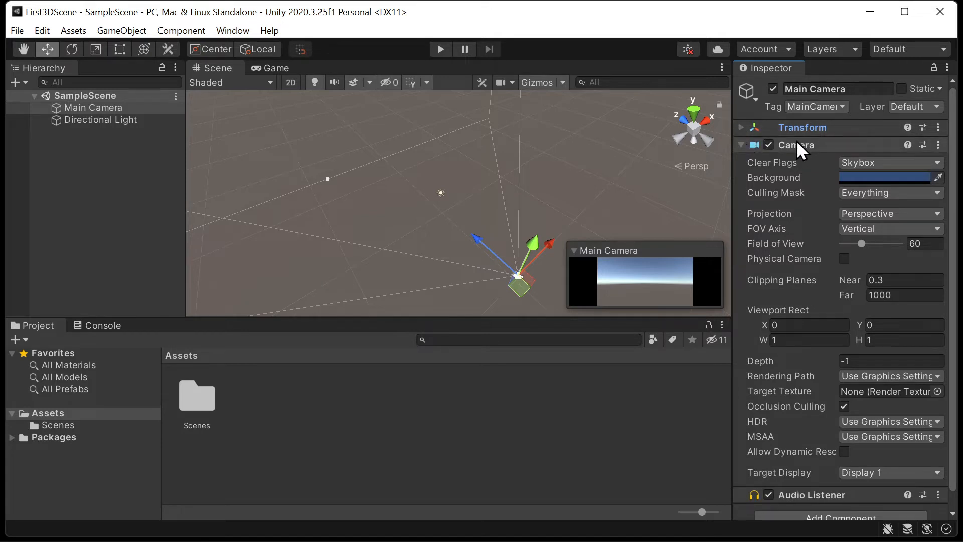
{"action": "left_click", "coordinate": [742, 144]}
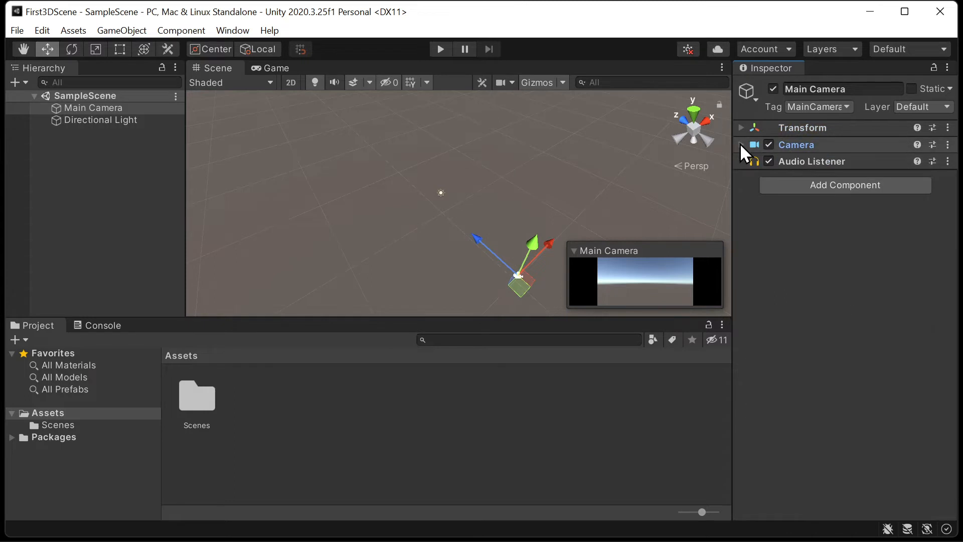
{"action": "left_click", "coordinate": [768, 144]}
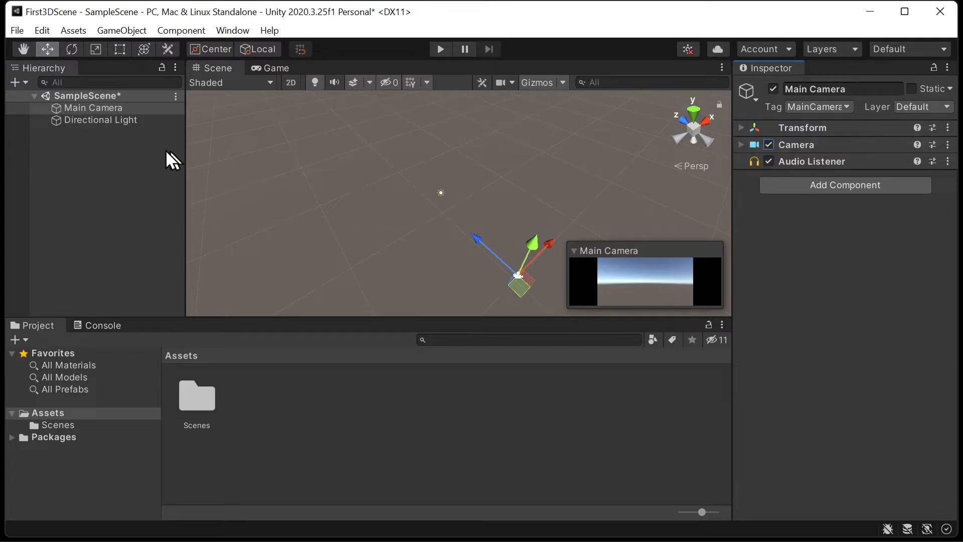
- Disable the Directional Light's Light component and enable it again
{"action": "left_click", "coordinate": [80, 108]}
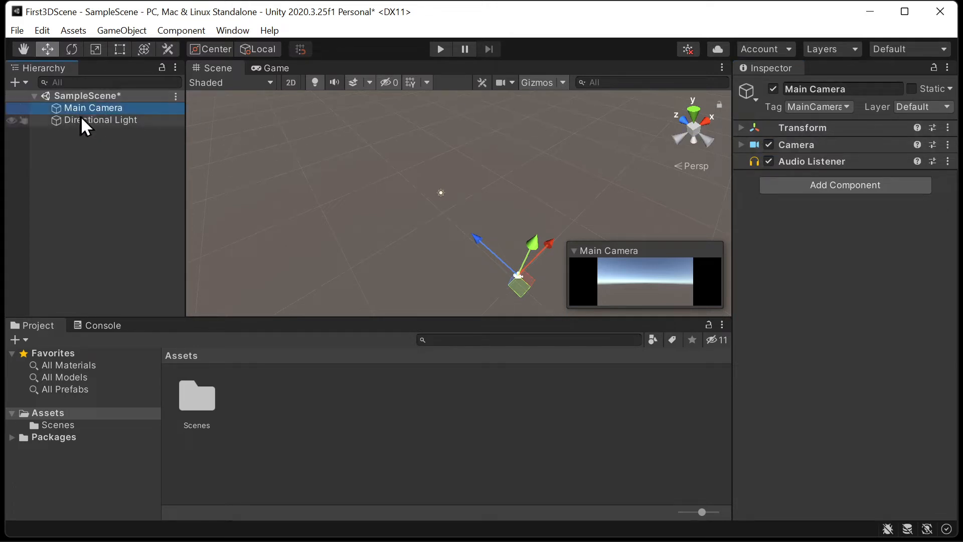
{"action": "left_click", "coordinate": [84, 119]}
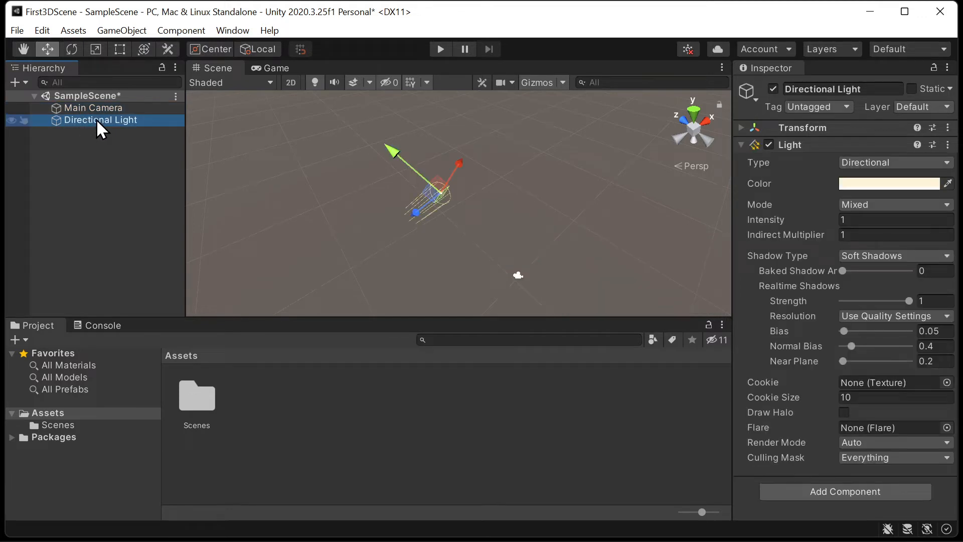
{"action": "left_click", "coordinate": [769, 145]}
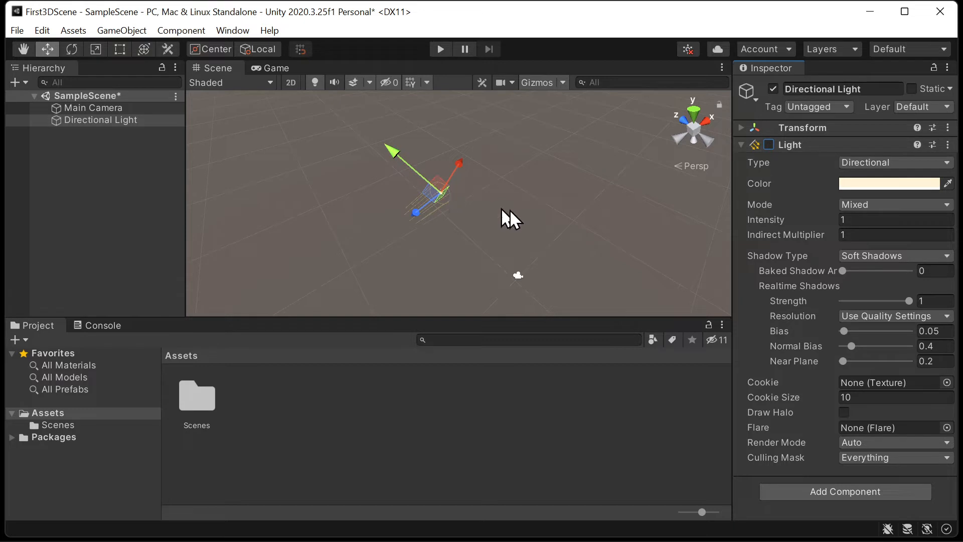
{"action": "left_click", "coordinate": [769, 143]}
{"action": "right_click_drag", "start_coordinate": [514, 199], "coordinate": [545, 199]}
{"action": "key", "text": "w"}
{"action": "key", "text": "s"}
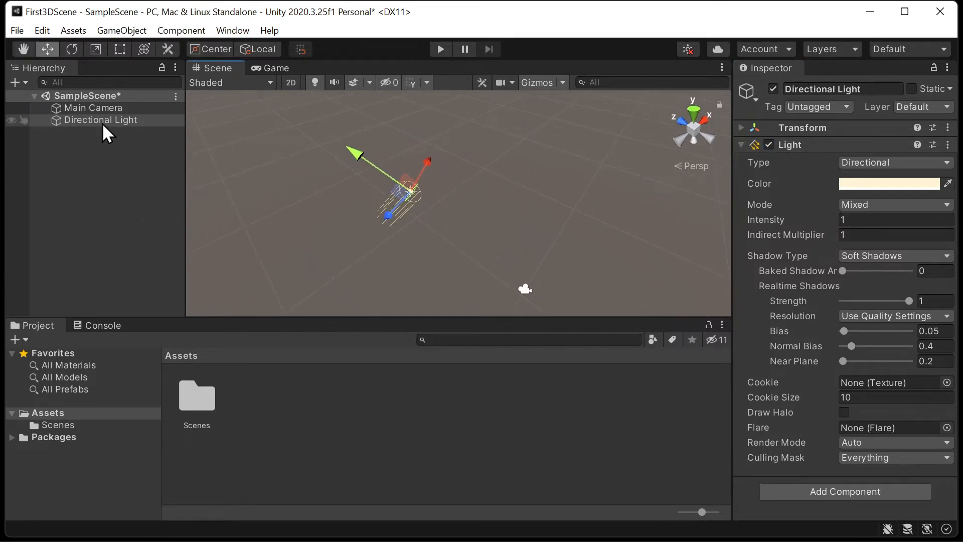
- Add a Cube 3D object to the scene and expand its Transform component
{"action": "left_click", "coordinate": [107, 108]}
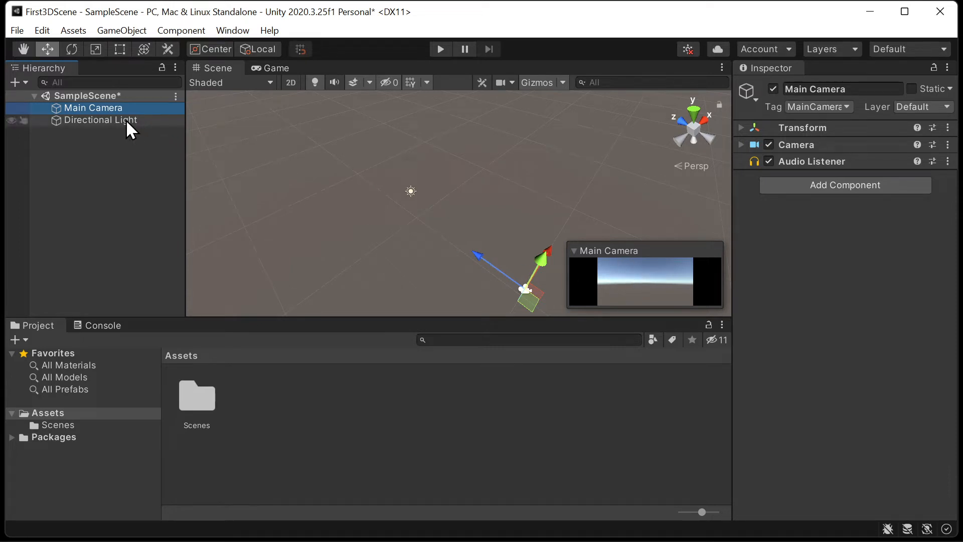
{"action": "left_click", "coordinate": [86, 152]}
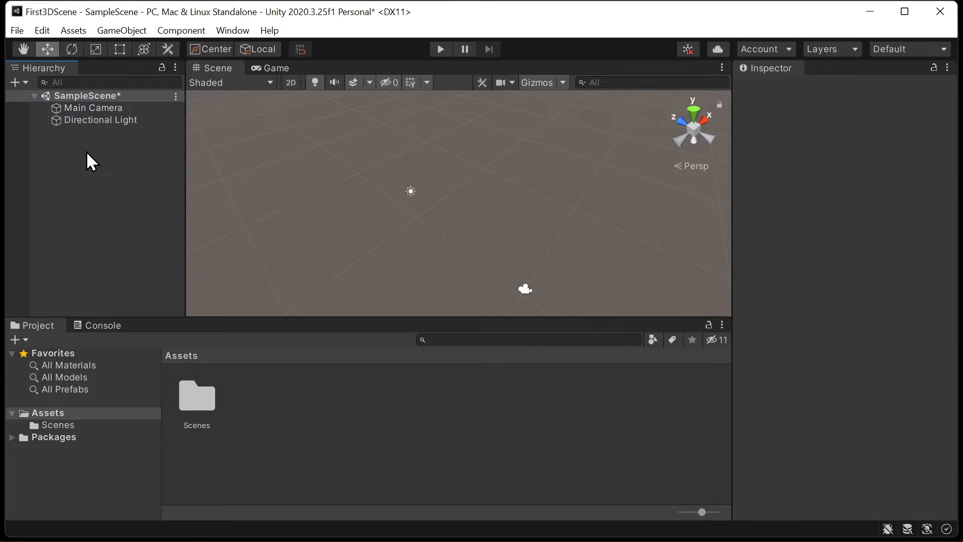
{"action": "right_click", "coordinate": [87, 151]}
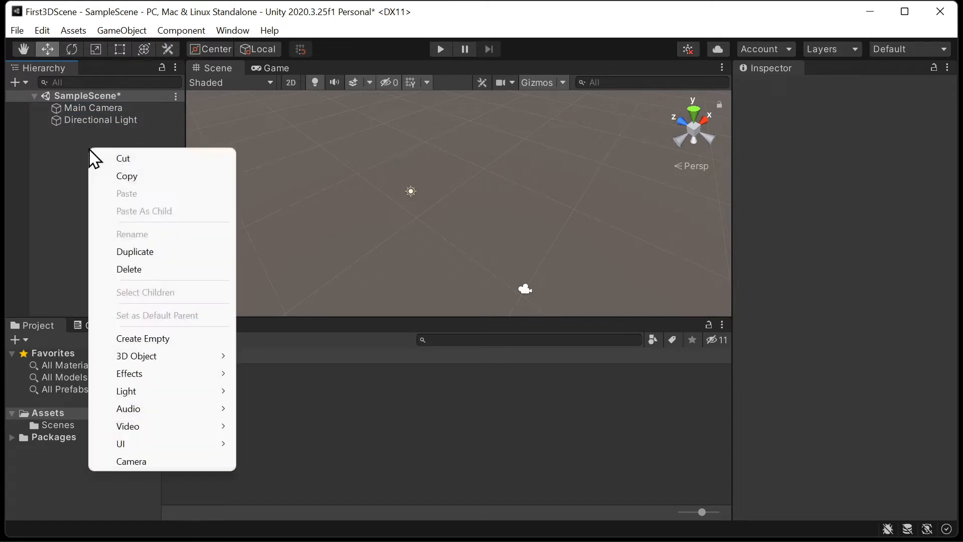
{"action": "mouse_move", "coordinate": [152, 358]}
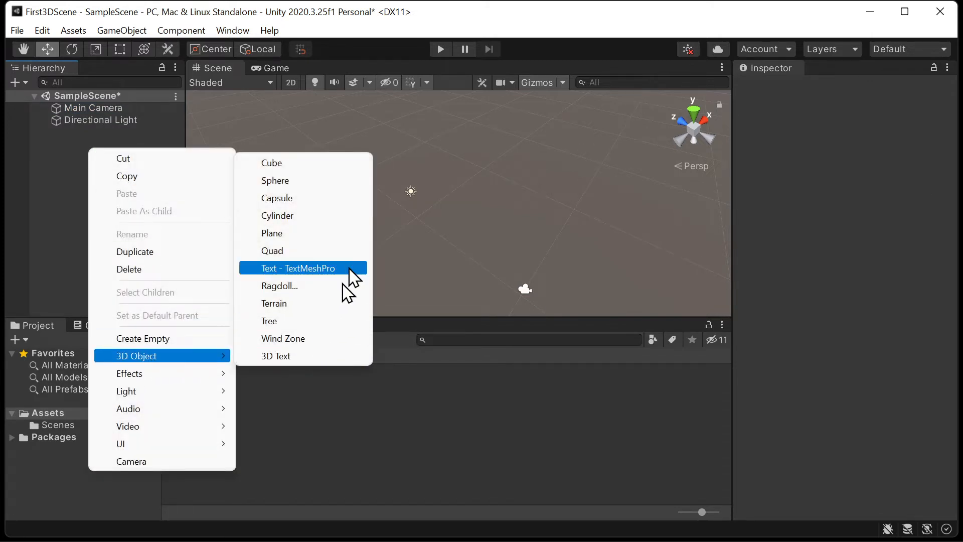
{"action": "left_click", "coordinate": [351, 164]}
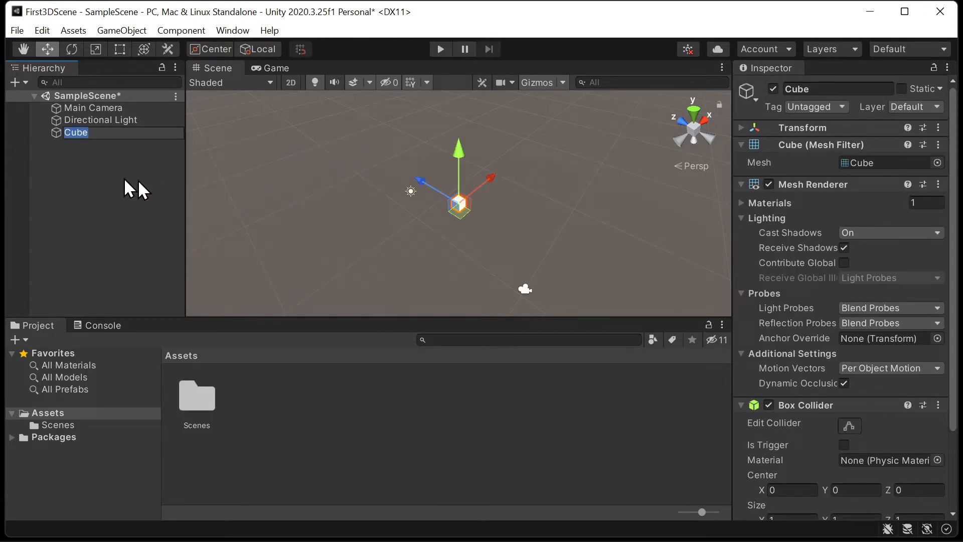
{"action": "left_click", "coordinate": [744, 131]}
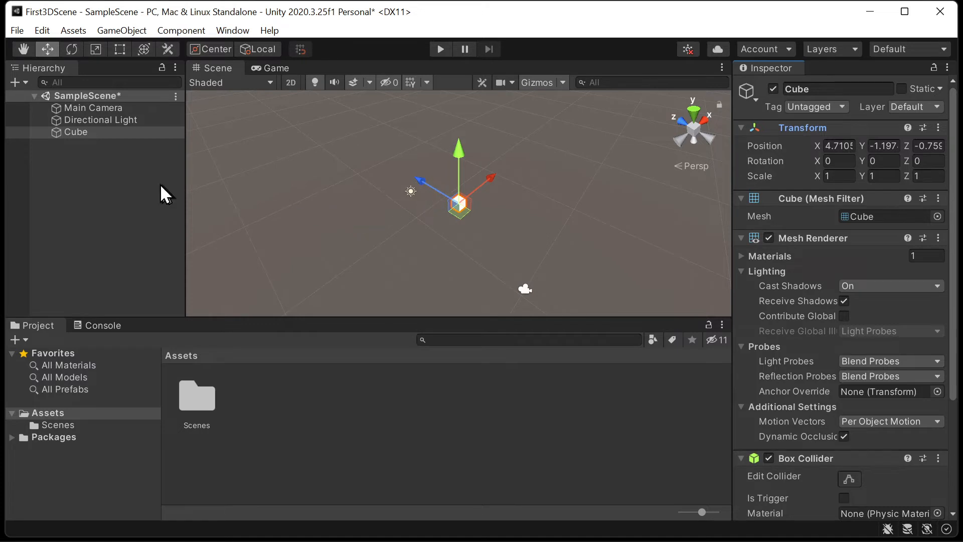
{"action": "left_click", "coordinate": [129, 187]}
{"action": "right_click", "coordinate": [127, 178]}
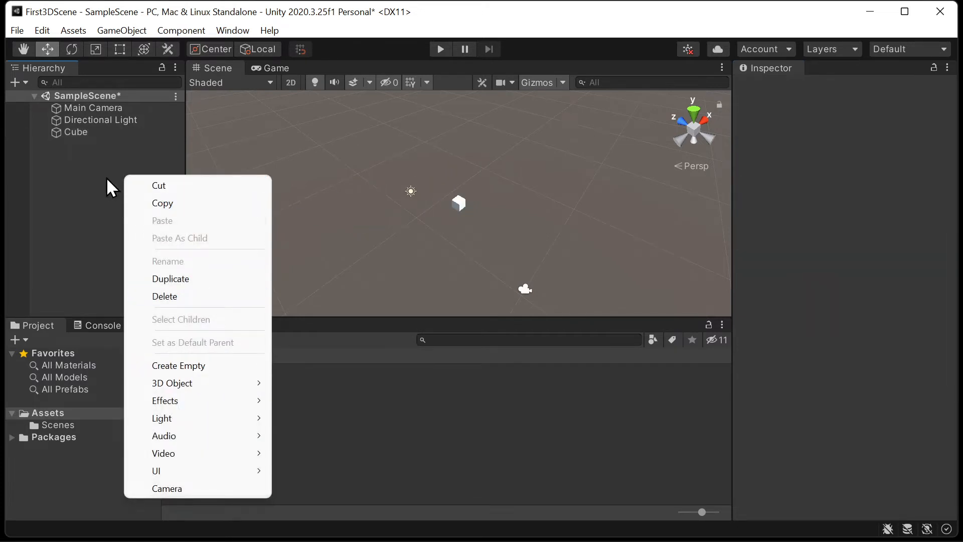
{"action": "right_click", "coordinate": [412, 224]}
{"action": "right_click", "coordinate": [411, 224]}
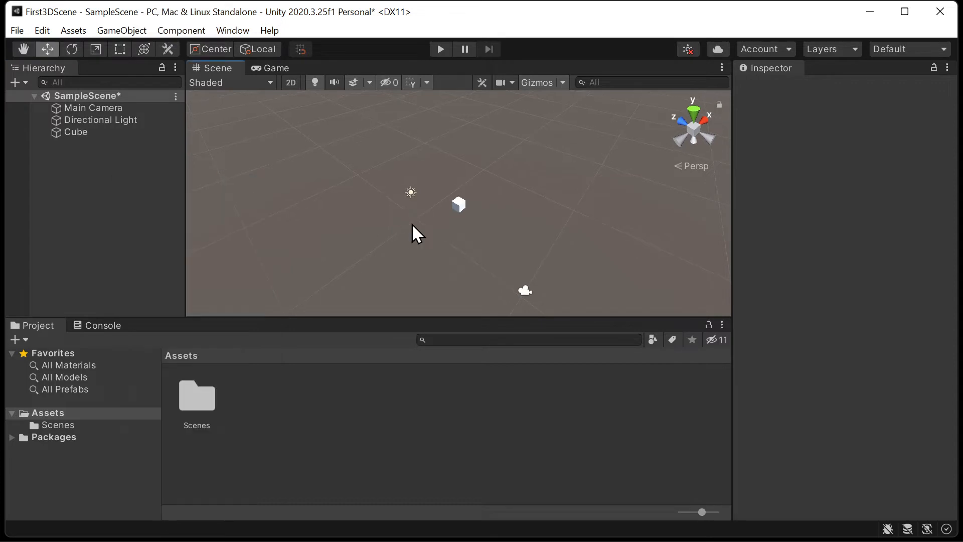
{"action": "right_click_drag", "start_coordinate": [411, 224], "coordinate": [464, 234]}
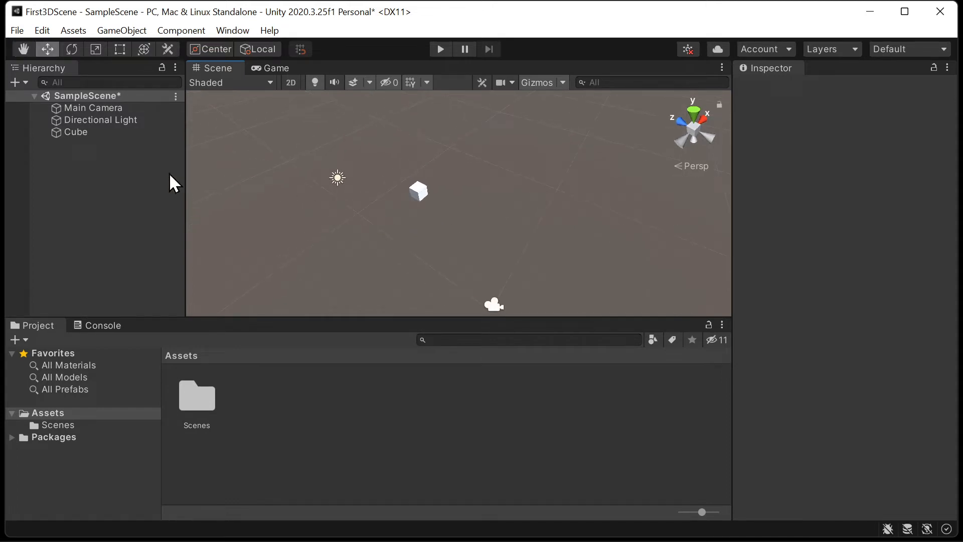
- Add a Sphere 3D object to the scene and leave it deselected
{"action": "left_click", "coordinate": [120, 30]}
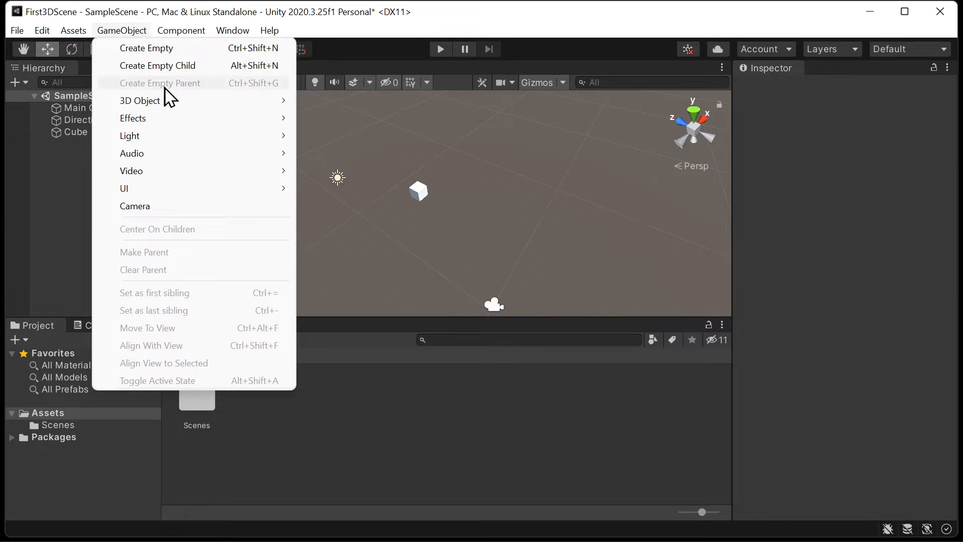
{"action": "mouse_move", "coordinate": [173, 105]}
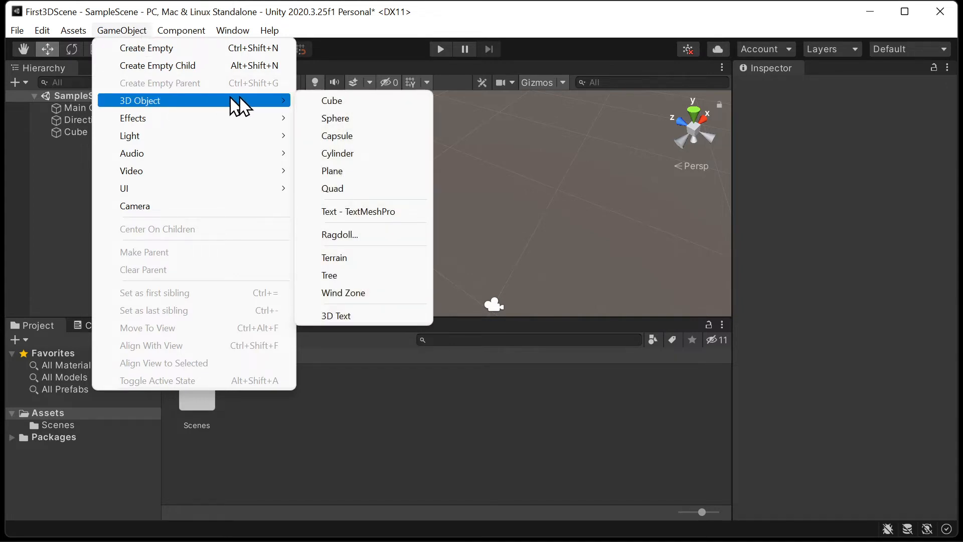
{"action": "left_click", "coordinate": [360, 119]}
{"action": "left_click", "coordinate": [89, 161]}
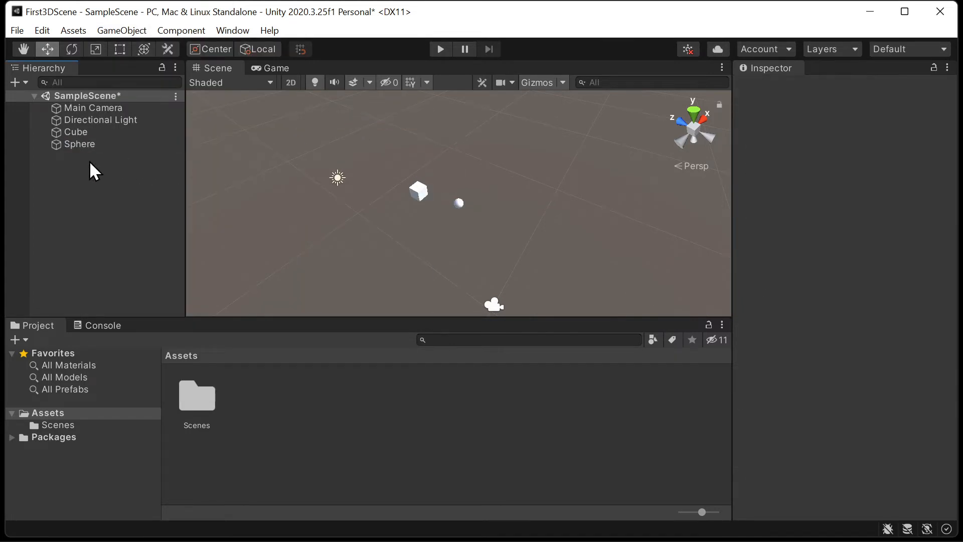
- Create an empty object at the scene's root level and name it Group
{"action": "right_click", "coordinate": [90, 160]}
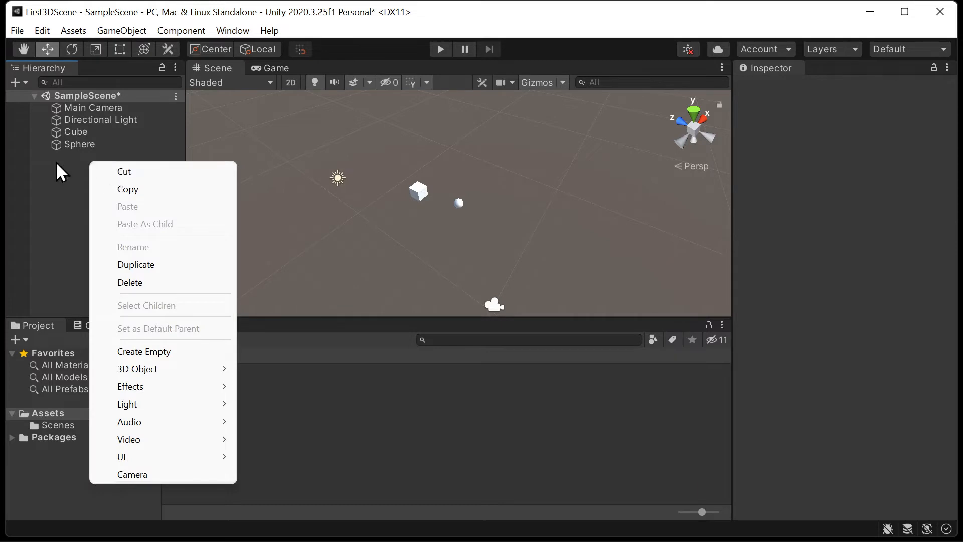
{"action": "left_click", "coordinate": [145, 351]}
{"action": "type", "text": "Group"}
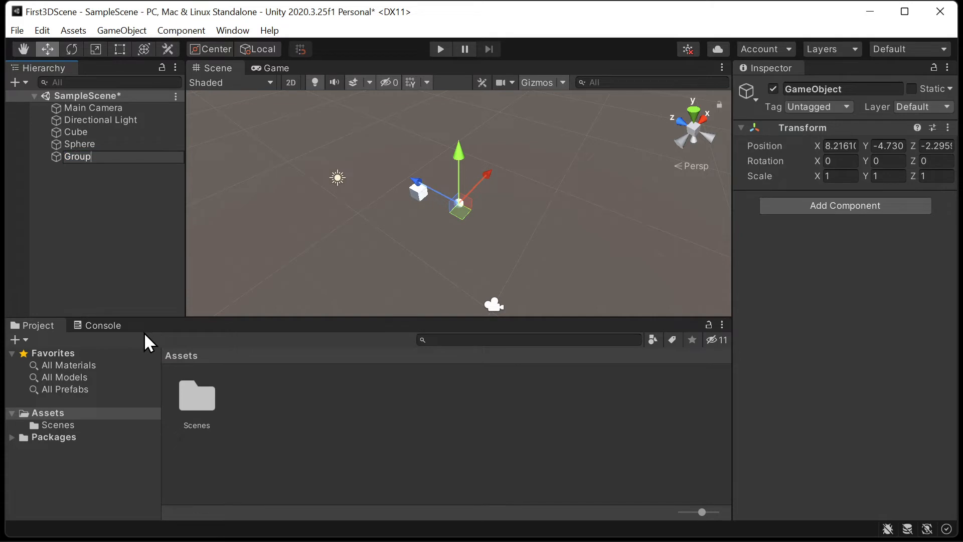
{"action": "key", "text": "Return"}
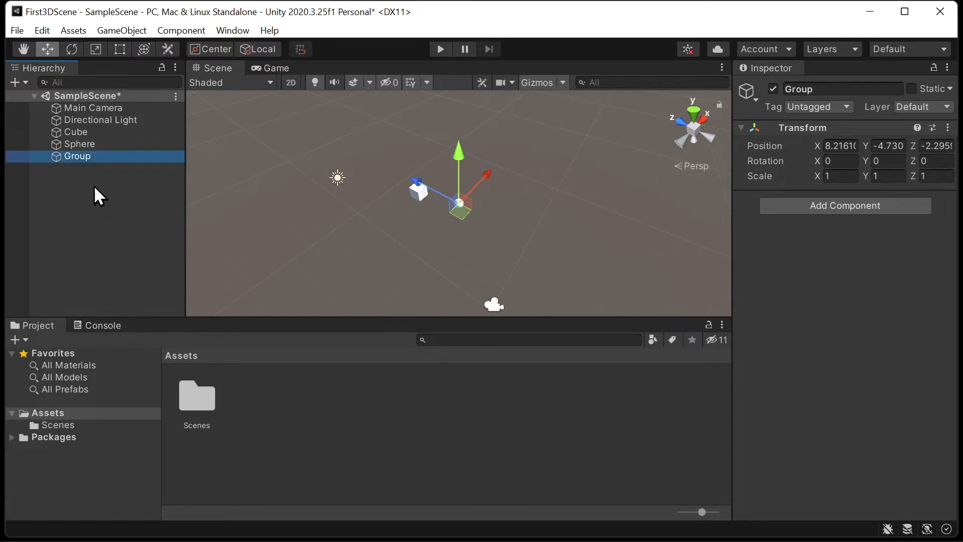
- Add a Cylinder 3D object as a child of Group, keeping its default name
{"action": "right_click", "coordinate": [92, 158]}
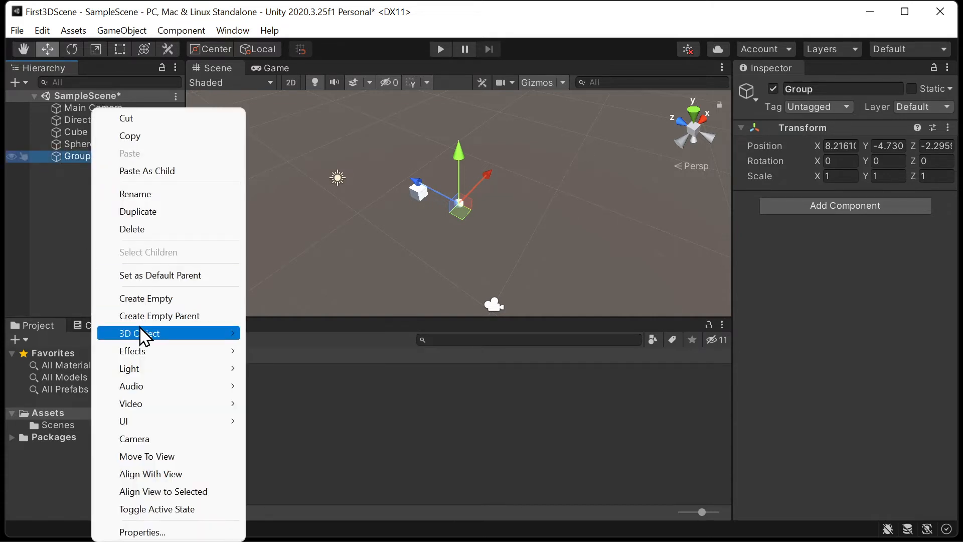
{"action": "mouse_move", "coordinate": [221, 336]}
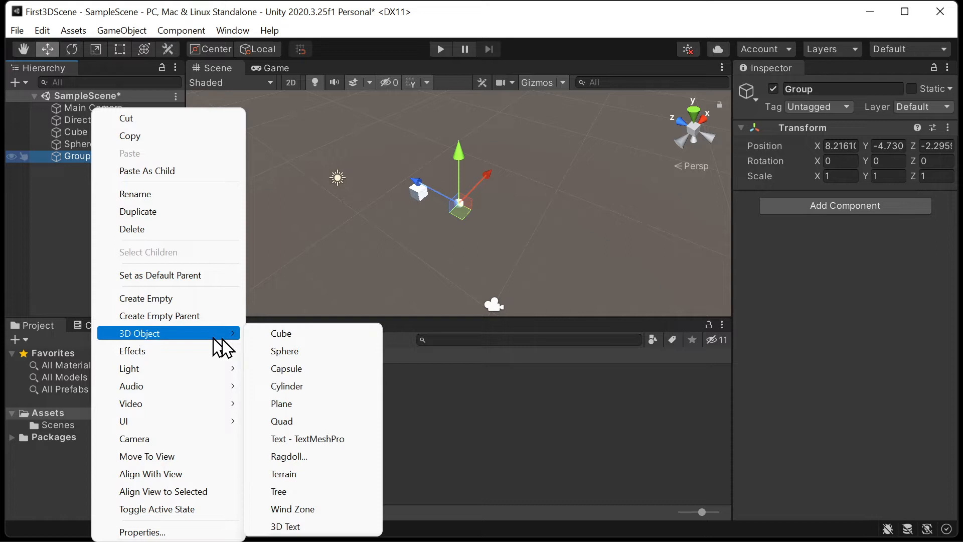
{"action": "left_click", "coordinate": [313, 387]}
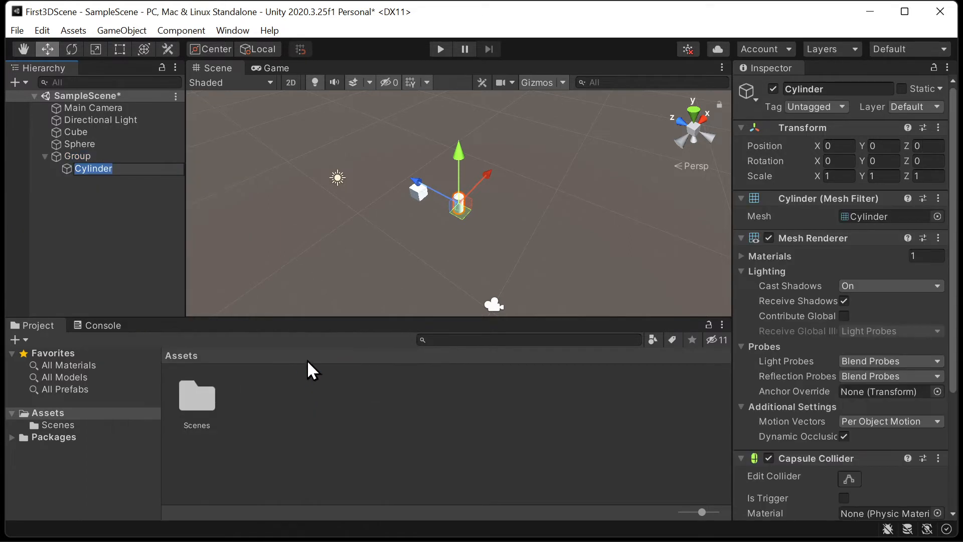
{"action": "key", "text": "Return"}
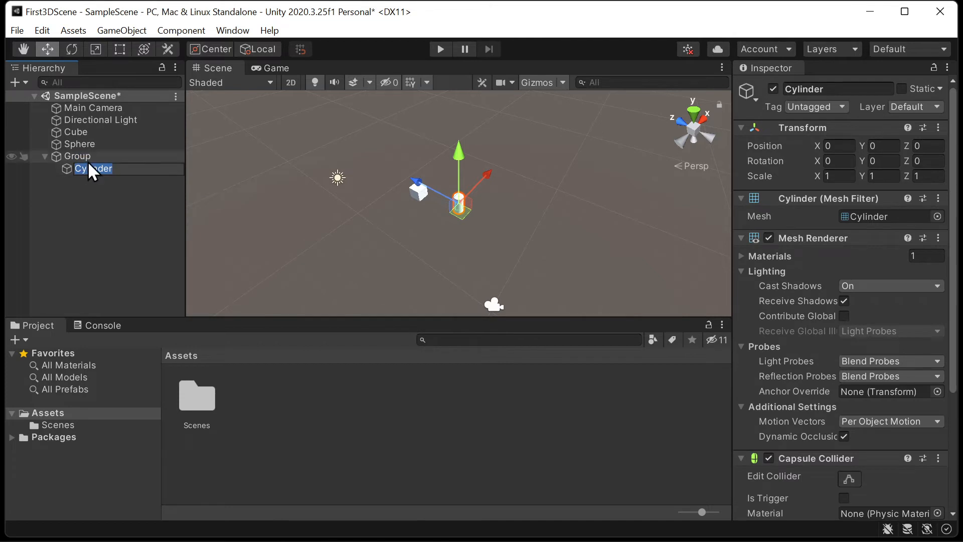
- Add a Plane 3D object as a second child of Group and deselect it
{"action": "right_click", "coordinate": [88, 160]}
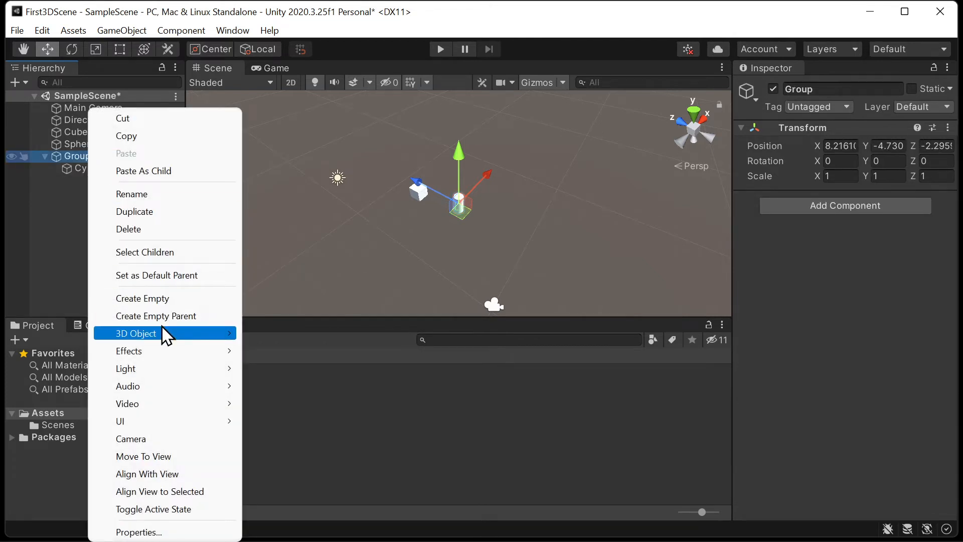
{"action": "mouse_move", "coordinate": [162, 334]}
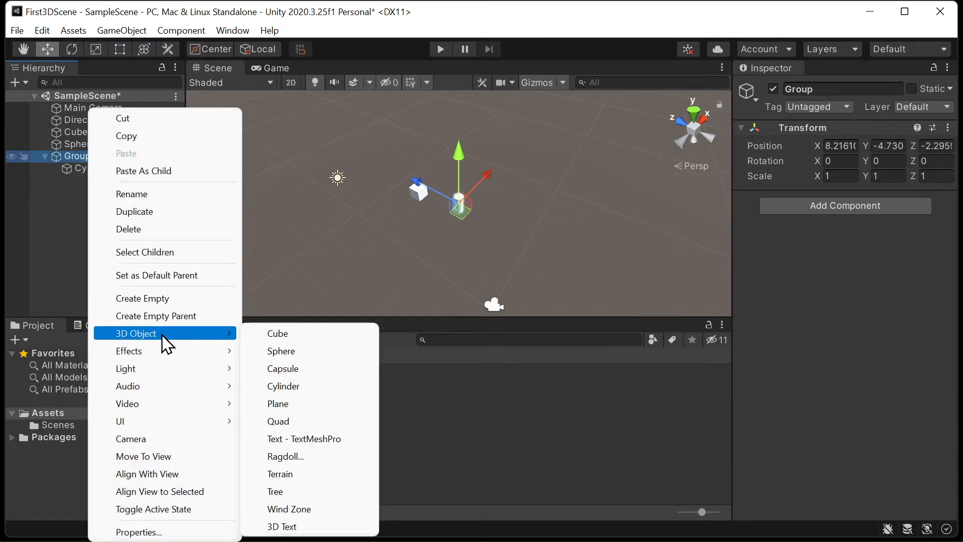
{"action": "left_click", "coordinate": [344, 403]}
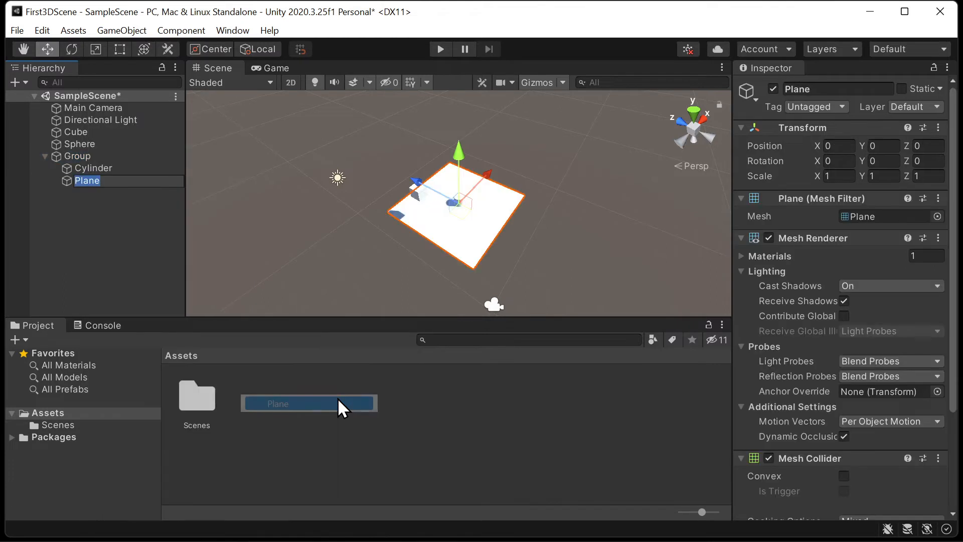
{"action": "left_click", "coordinate": [161, 281]}
- Shift Group along its vertical axis, and set its Y position to 0
{"action": "right_click_drag", "start_coordinate": [484, 196], "coordinate": [570, 195]}
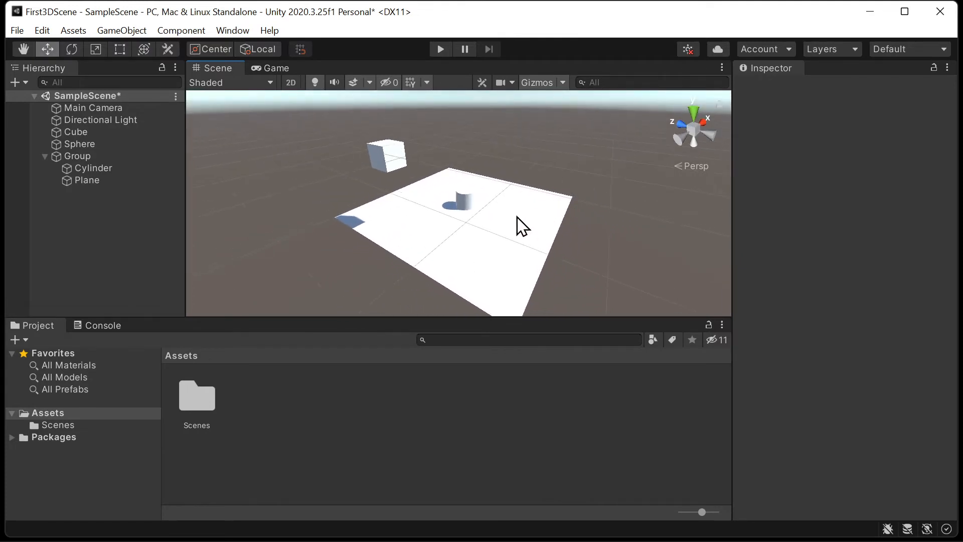
{"action": "left_click", "coordinate": [116, 159]}
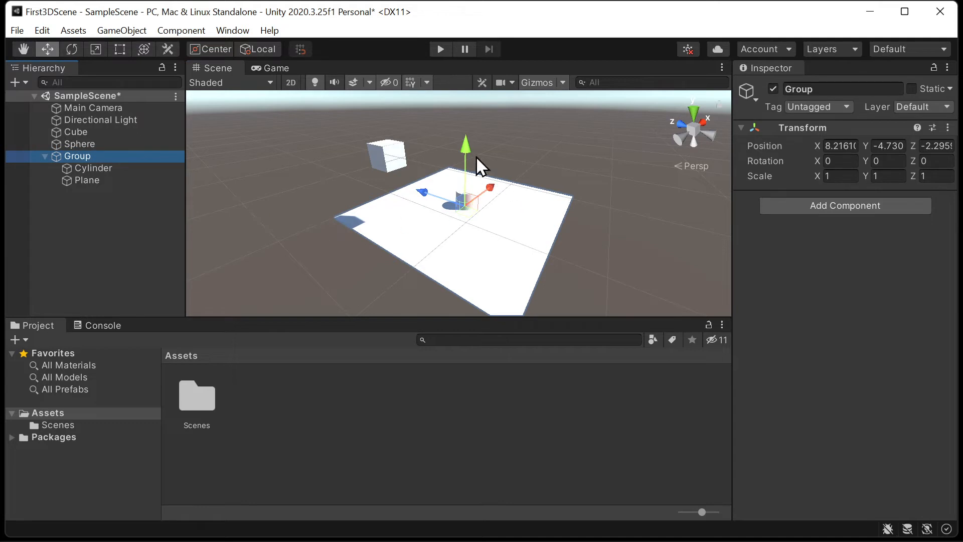
{"action": "mouse_move", "coordinate": [465, 153]}
{"action": "left_mouse_down"}
{"action": "mouse_move", "coordinate": [469, 140]}
{"action": "mouse_move", "coordinate": [474, 185]}
{"action": "mouse_move", "coordinate": [471, 146]}
{"action": "mouse_move", "coordinate": [473, 169]}
{"action": "left_mouse_up"}
{"action": "left_click", "coordinate": [894, 146]}
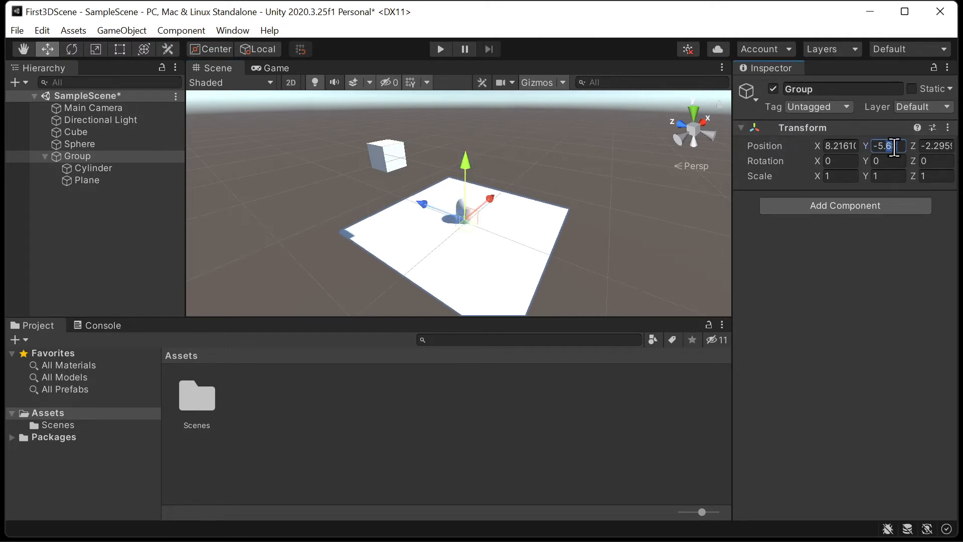
{"action": "type", "text": "0"}
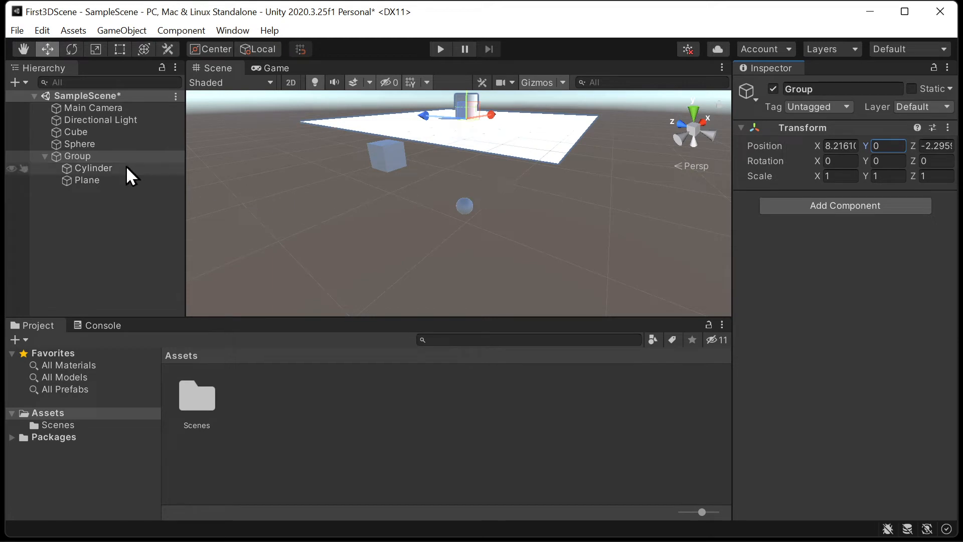
- Raise the Cylinder so it stands on the Plane, and set its Y position to 1
{"action": "left_click", "coordinate": [104, 181]}
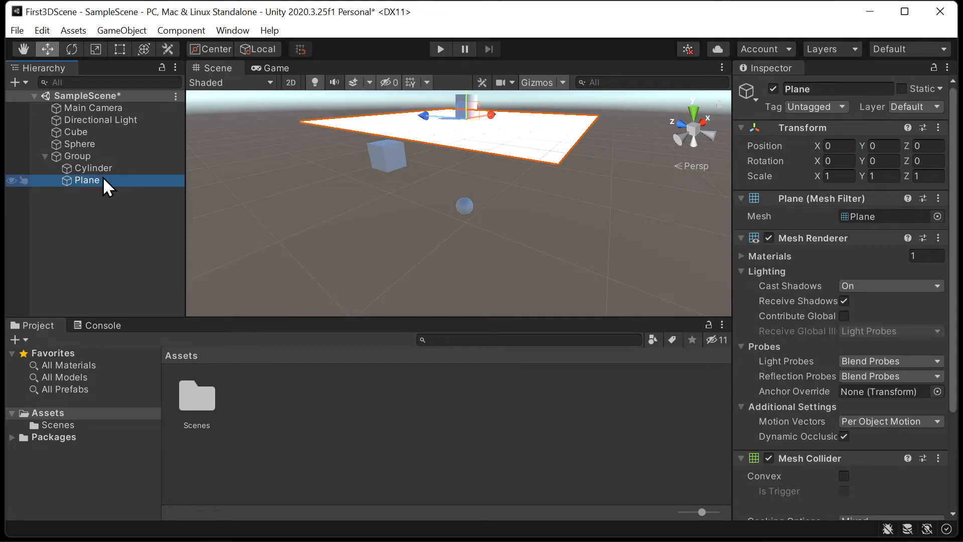
{"action": "left_click", "coordinate": [103, 170]}
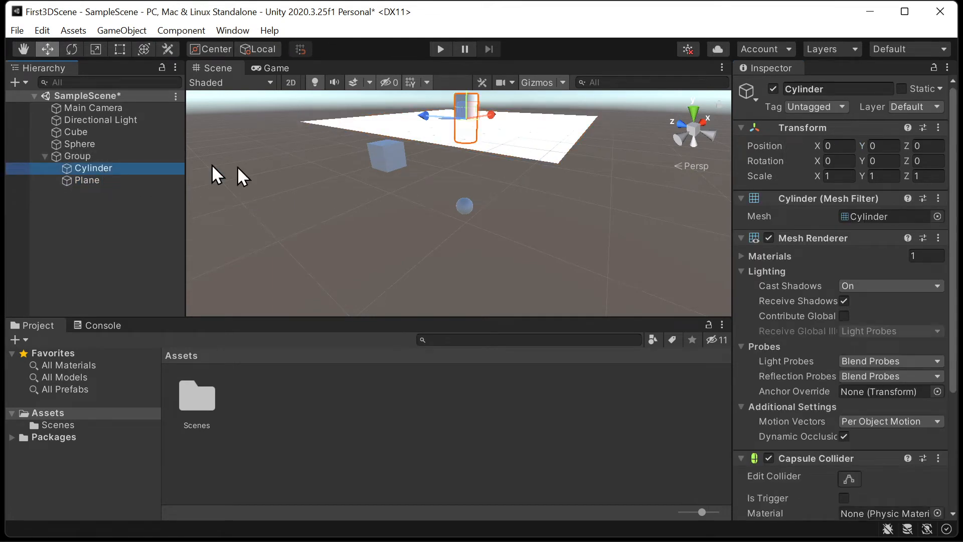
{"action": "right_click_drag", "start_coordinate": [564, 149], "coordinate": [585, 105]}
{"action": "left_click_drag", "start_coordinate": [456, 160], "coordinate": [456, 134]}
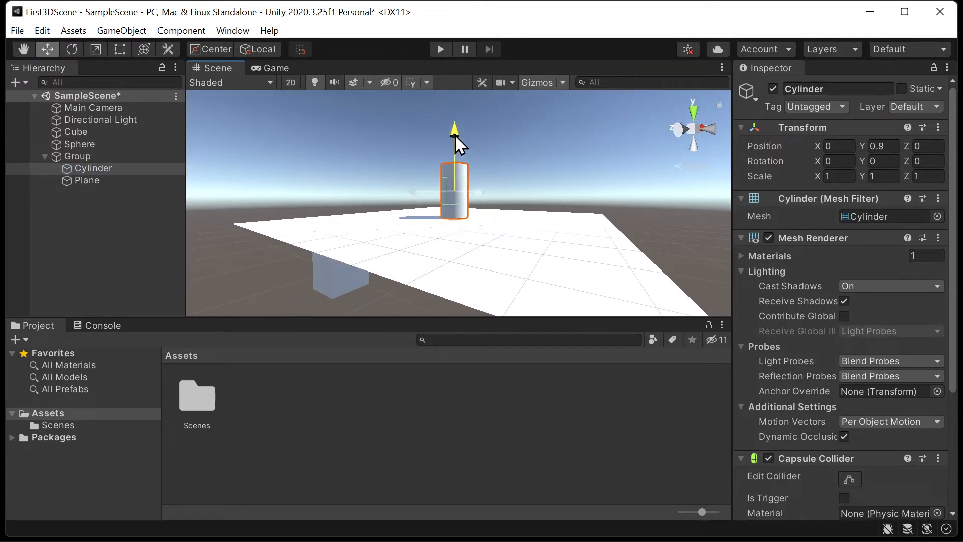
{"action": "left_click", "coordinate": [889, 146]}
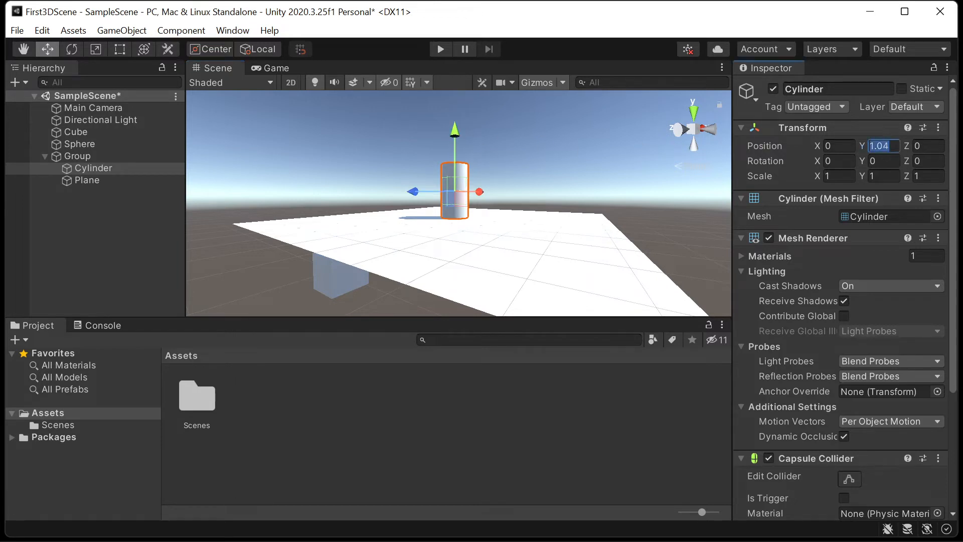
{"action": "type", "text": "1"}
{"action": "left_click", "coordinate": [634, 203]}
{"action": "left_click", "coordinate": [458, 198]}
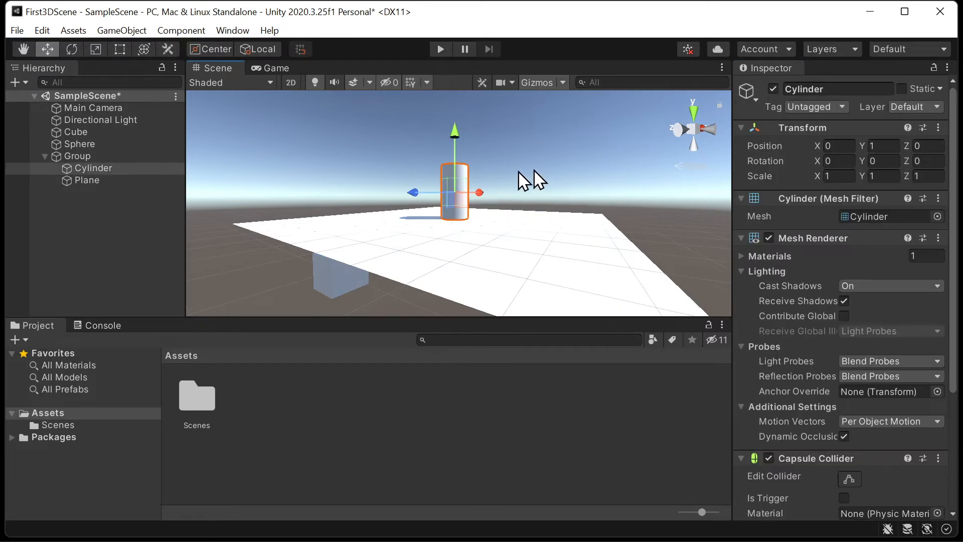
- Set Group's X position to 0 and its Z position to -5
{"action": "left_click", "coordinate": [107, 179]}
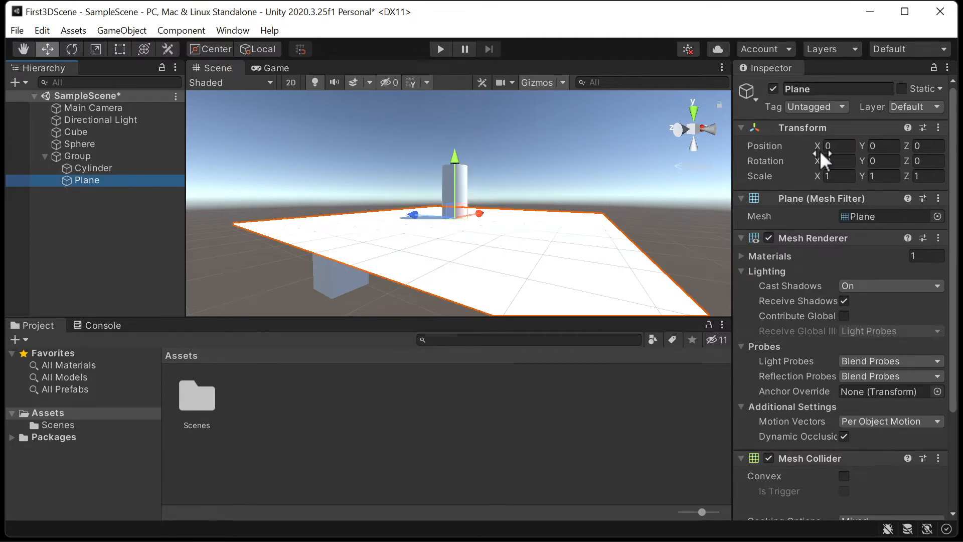
{"action": "left_click", "coordinate": [116, 156]}
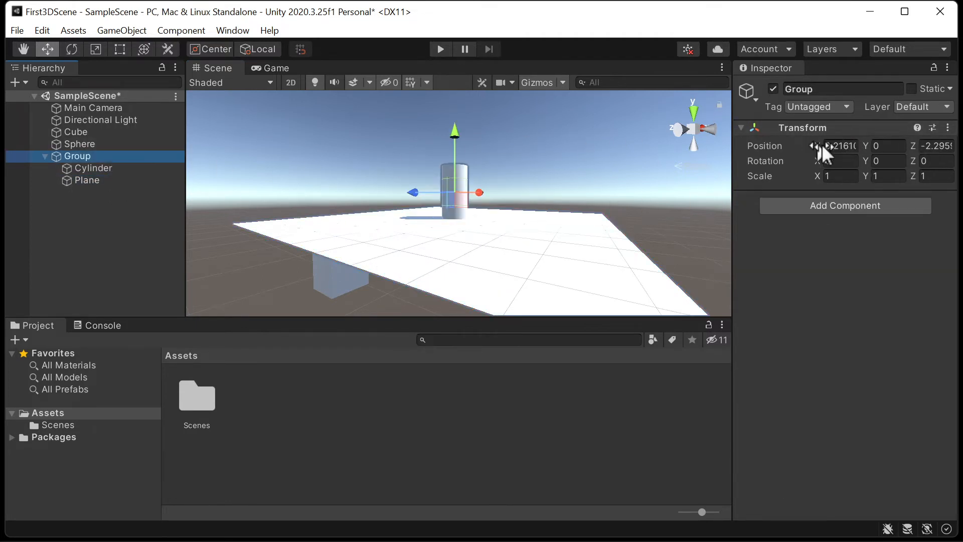
{"action": "left_click", "coordinate": [856, 145]}
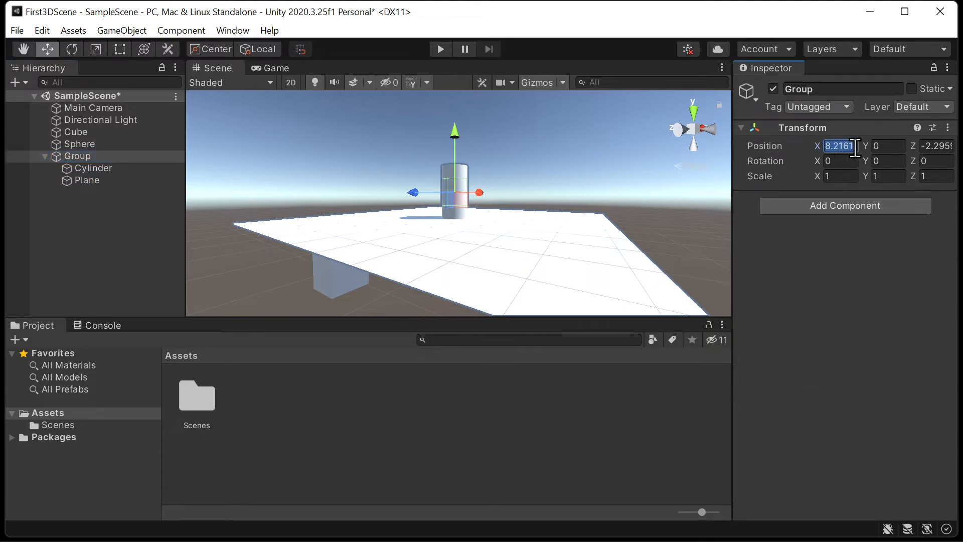
{"action": "type", "text": "0"}
{"action": "key", "text": "Tab"}
{"action": "key", "text": "Tab"}
{"action": "type", "text": "-5"}
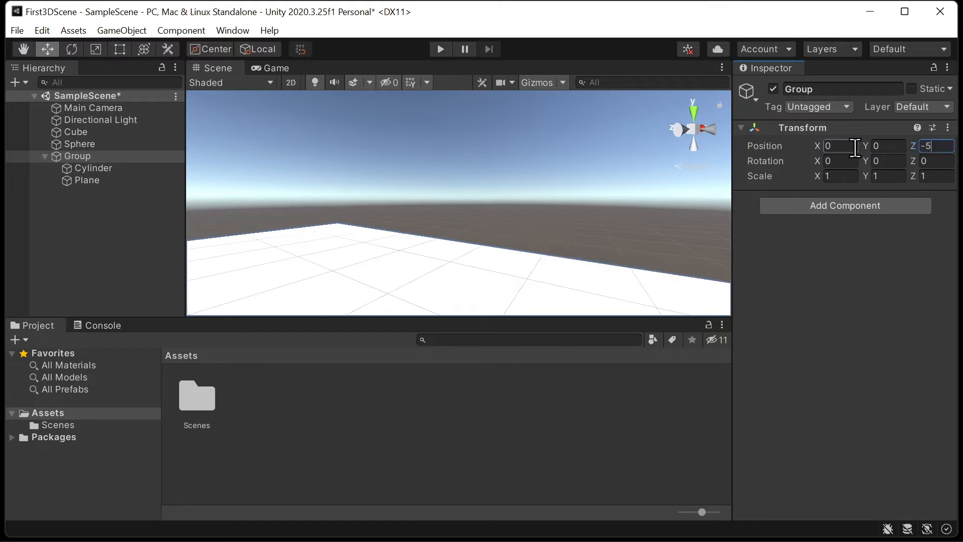
- Check the Main Camera preview and move the Cube above the Plane beside the Cylinder, to about X 1.36, Y 1.02, Z -7.34
{"action": "right_click_drag", "start_coordinate": [589, 190], "coordinate": [548, 215]}
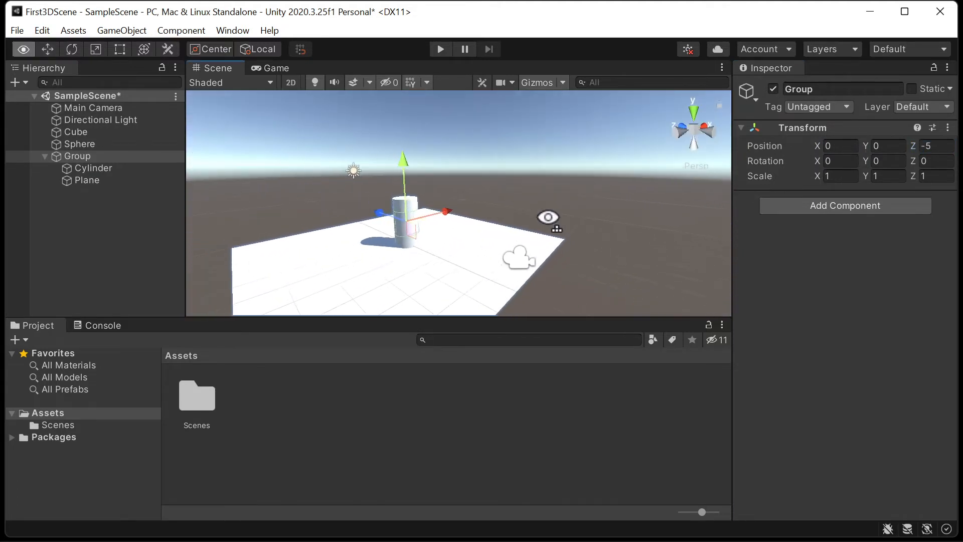
{"action": "left_click", "coordinate": [103, 110]}
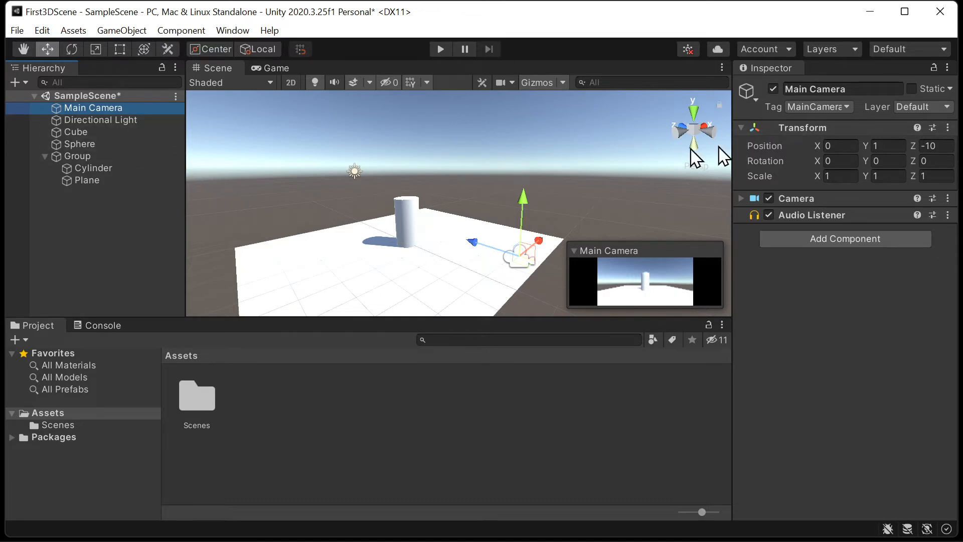
{"action": "left_click", "coordinate": [96, 132]}
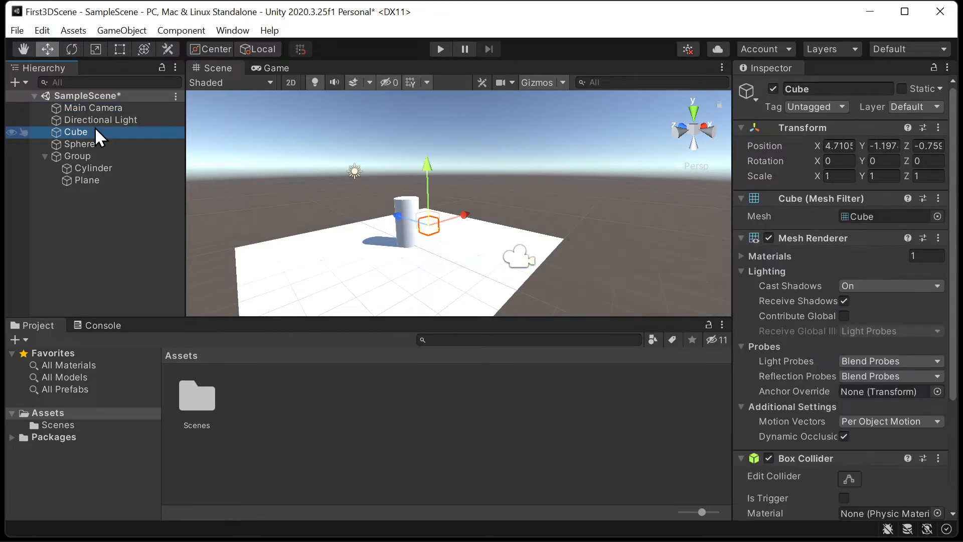
{"action": "left_click_drag", "start_coordinate": [428, 164], "coordinate": [439, 136]}
{"action": "left_click_drag", "start_coordinate": [402, 197], "coordinate": [512, 234]}
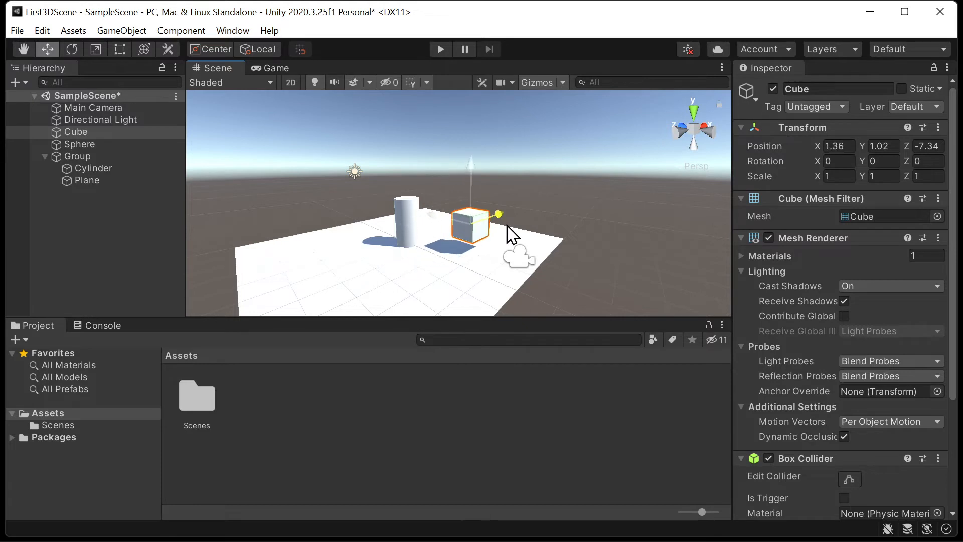
- Compare the Main Camera preview with the Game view, and dock the Game view beside the Scene view
{"action": "left_click", "coordinate": [125, 111]}
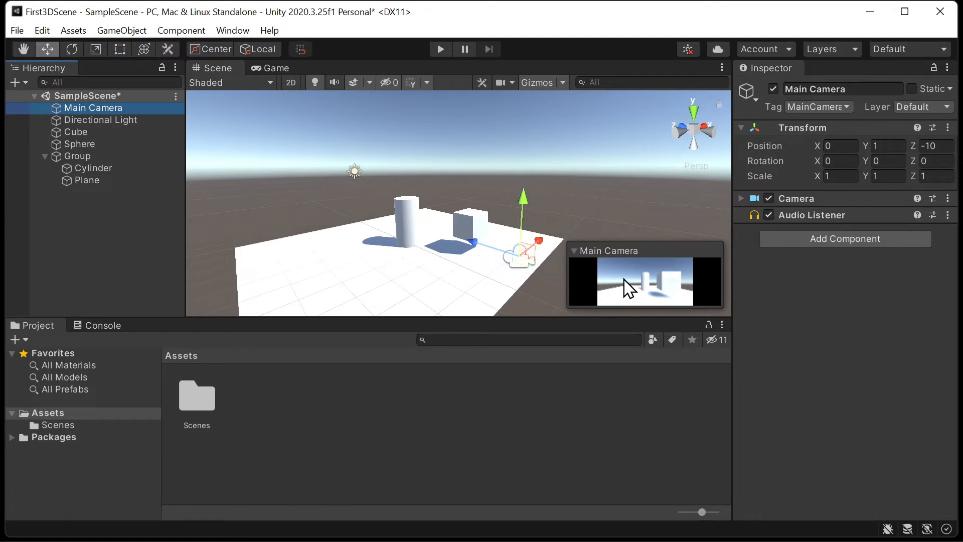
{"action": "left_click", "coordinate": [291, 65]}
{"action": "left_click", "coordinate": [229, 69]}
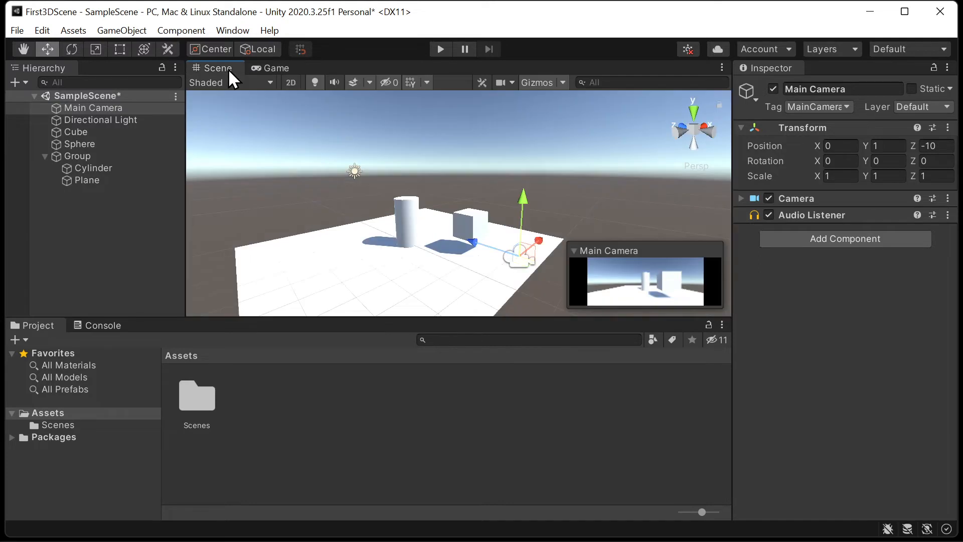
{"action": "left_click", "coordinate": [280, 67]}
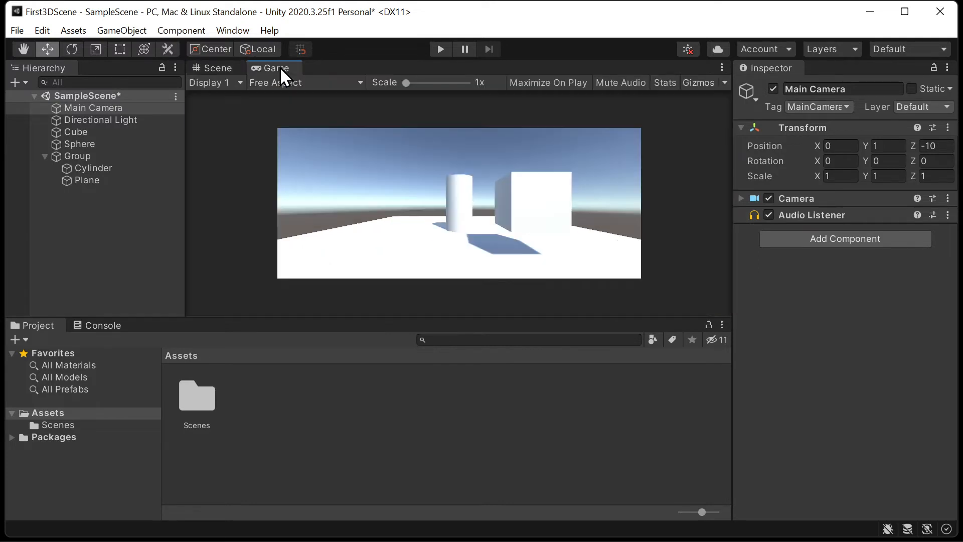
{"action": "left_click_drag", "start_coordinate": [272, 64], "coordinate": [629, 186]}
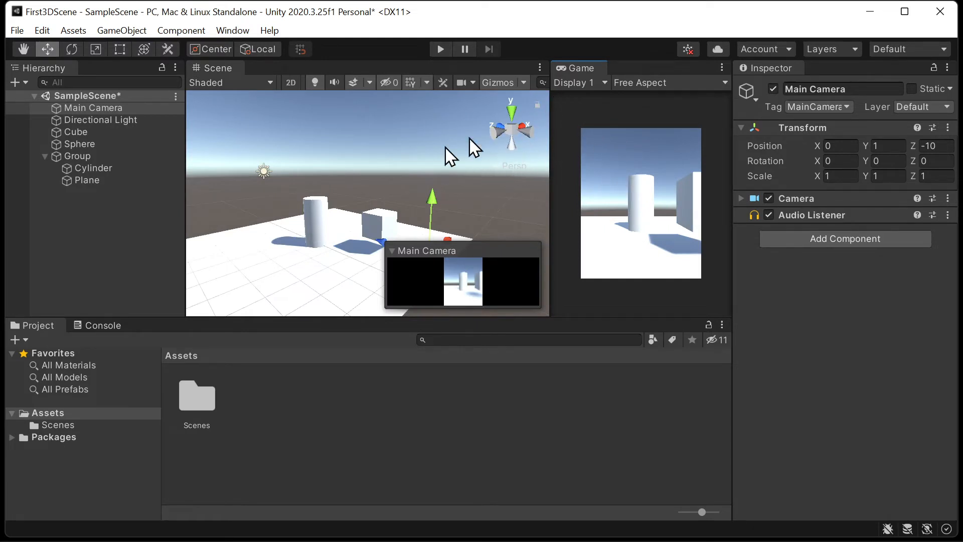
- Move the Sphere above the Plane in front of the Cylinder, to about X -0.86, Y 1.02, Z -6.2
{"action": "left_click", "coordinate": [318, 211]}
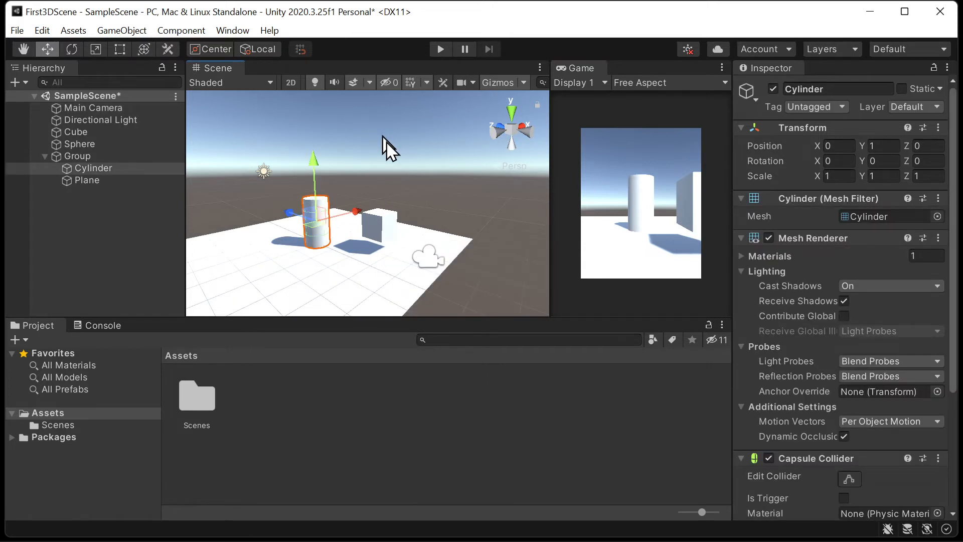
{"action": "left_click", "coordinate": [395, 231]}
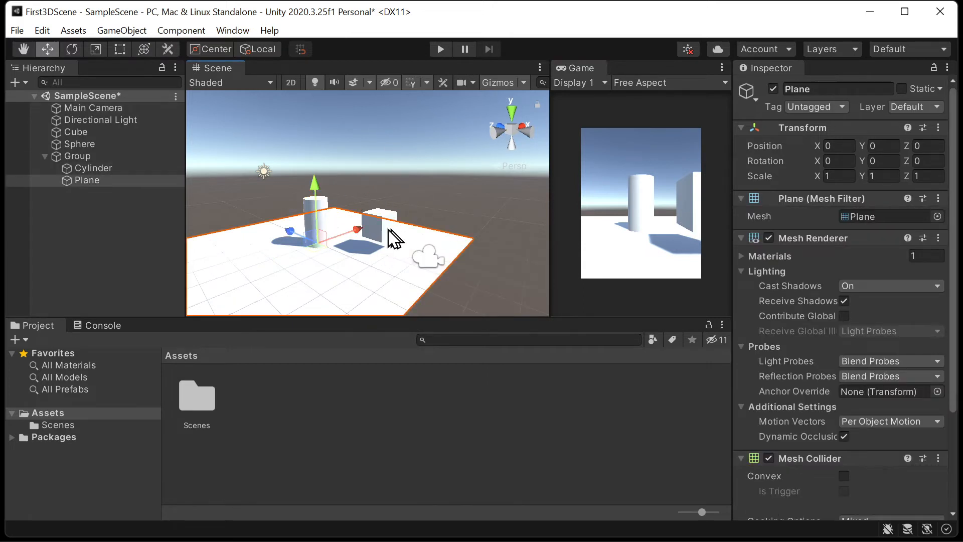
{"action": "left_click", "coordinate": [116, 132]}
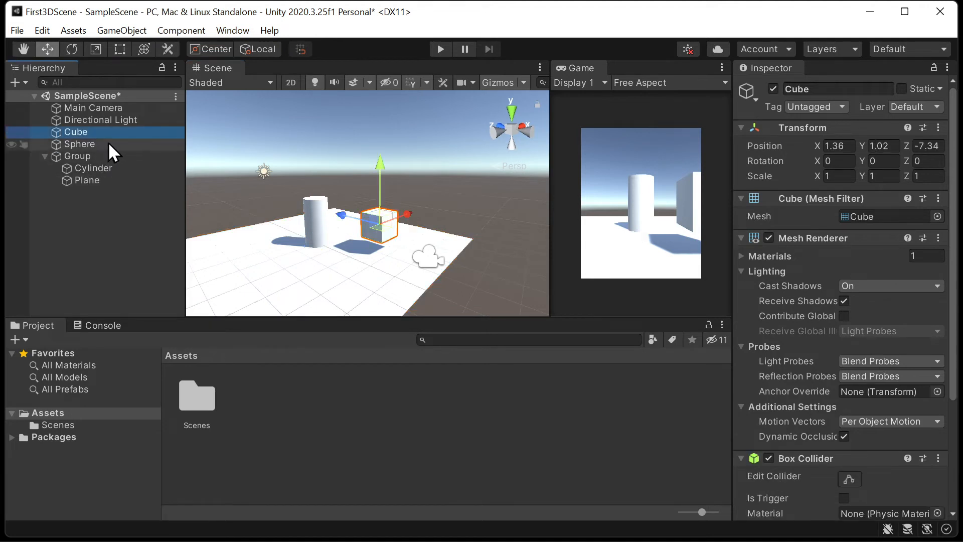
{"action": "left_click", "coordinate": [116, 143]}
{"action": "left_click_drag", "start_coordinate": [382, 202], "coordinate": [291, 241]}
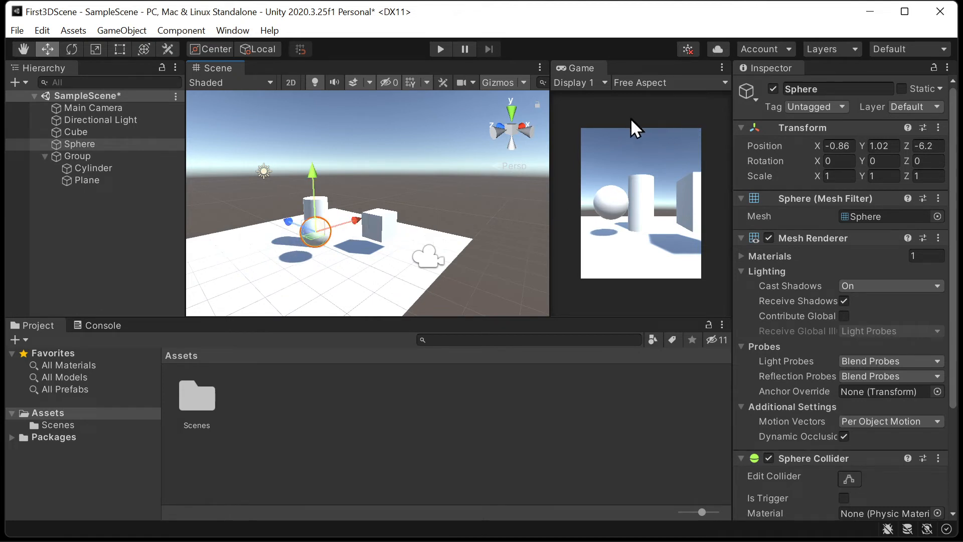
- Set the Game view to 16:9 Aspect at 1.5x scale, and adjust the split between the Scene and Game views
{"action": "left_click_drag", "start_coordinate": [549, 162], "coordinate": [516, 166]}
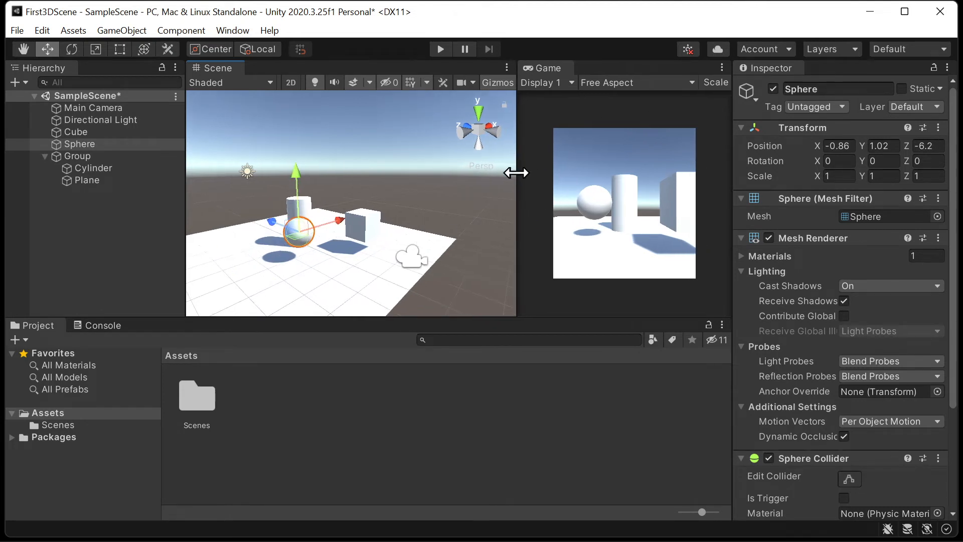
{"action": "left_click", "coordinate": [597, 83]}
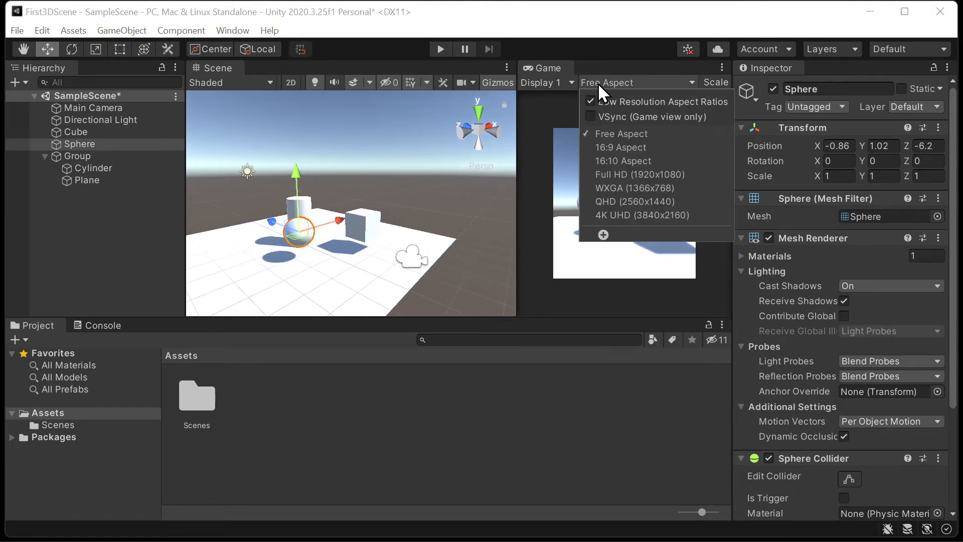
{"action": "left_click", "coordinate": [612, 150]}
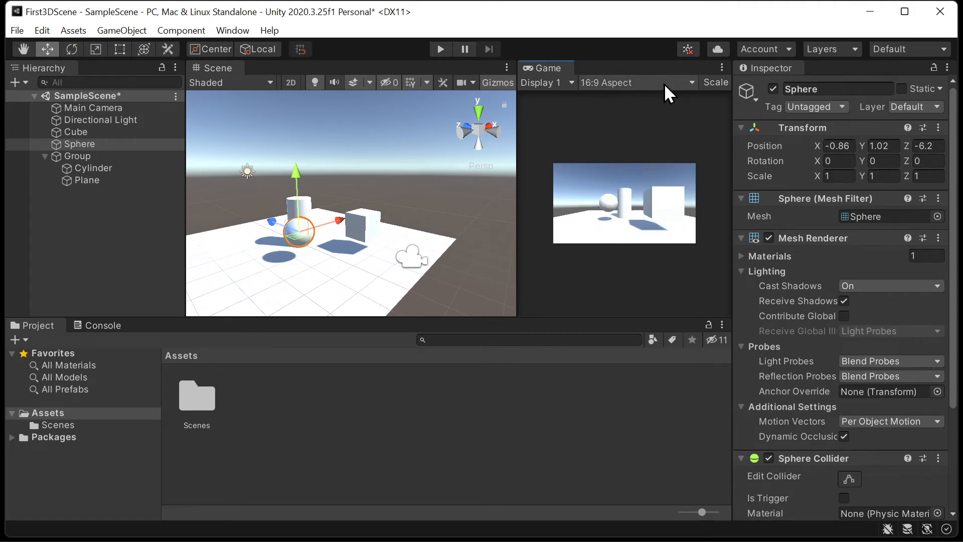
{"action": "left_click_drag", "start_coordinate": [519, 151], "coordinate": [459, 171]}
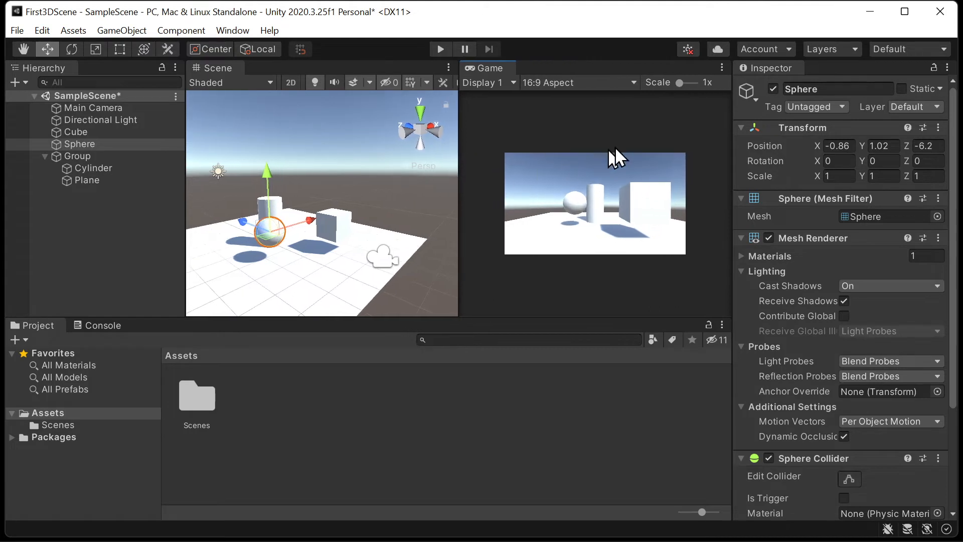
{"action": "left_click_drag", "start_coordinate": [677, 85], "coordinate": [684, 94]}
{"action": "scroll", "coordinate": [685, 94], "scroll_direction": "down", "scroll_amount": 2}
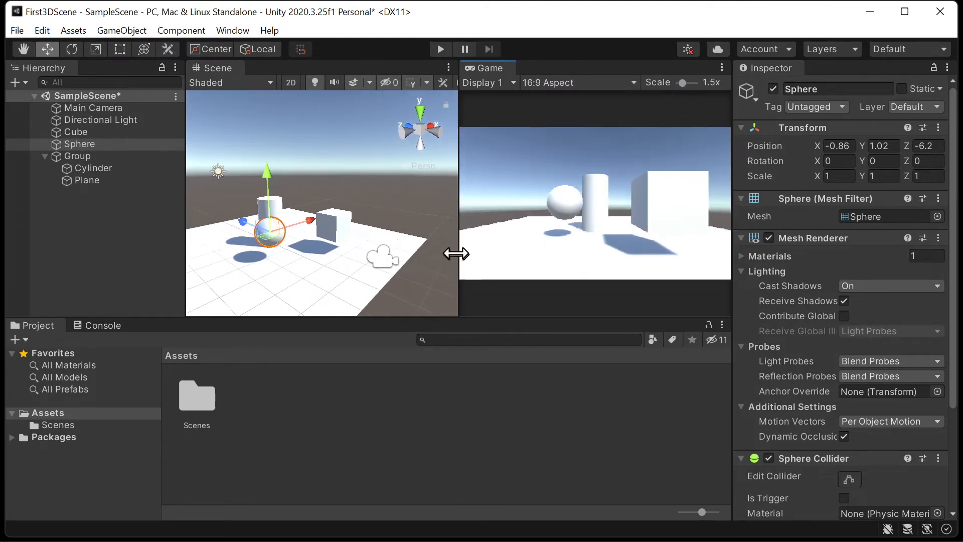
{"action": "left_click_drag", "start_coordinate": [459, 246], "coordinate": [393, 249]}
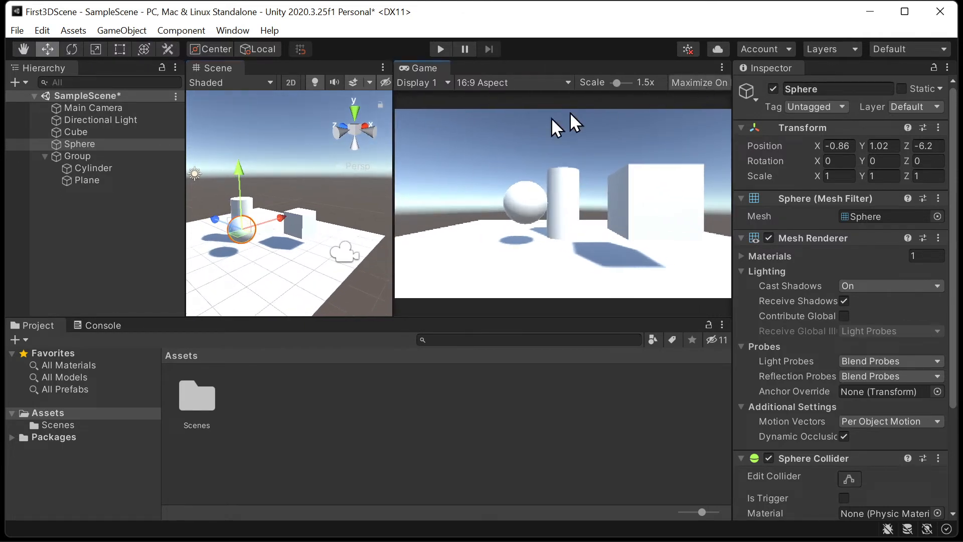
{"action": "left_click_drag", "start_coordinate": [393, 154], "coordinate": [535, 150]}
- Maximize the Game view to examine the framed objects, and restore the split layout
{"action": "left_click", "coordinate": [562, 68]}
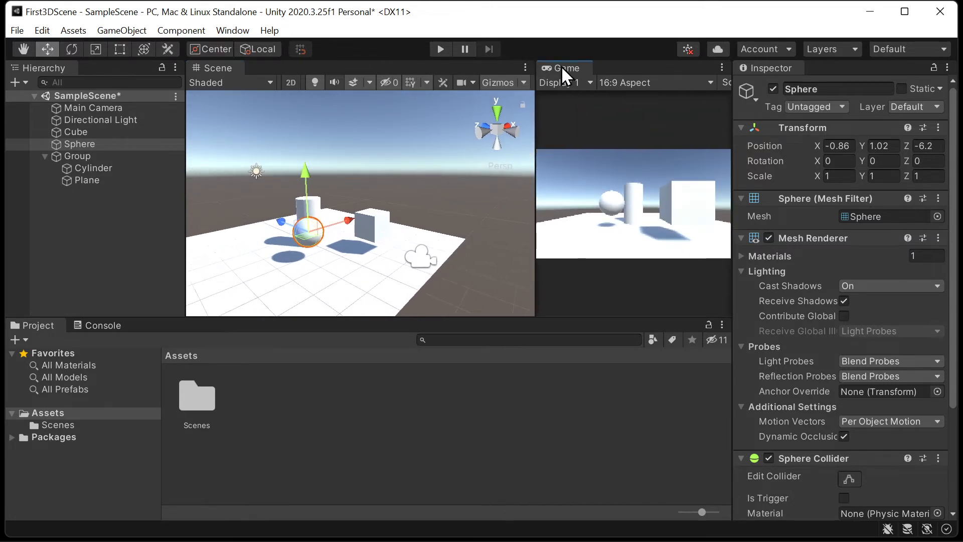
{"action": "left_click", "coordinate": [722, 67]}
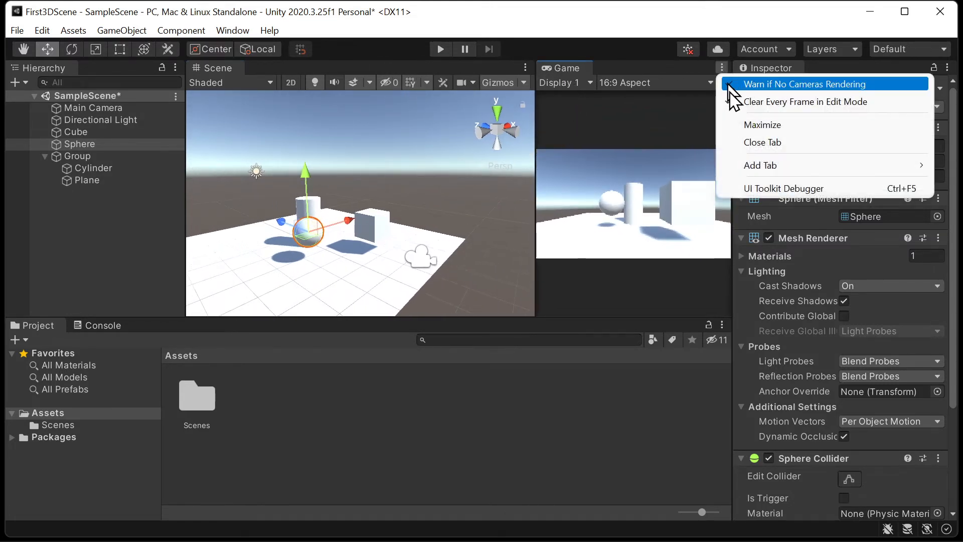
{"action": "left_click", "coordinate": [735, 123]}
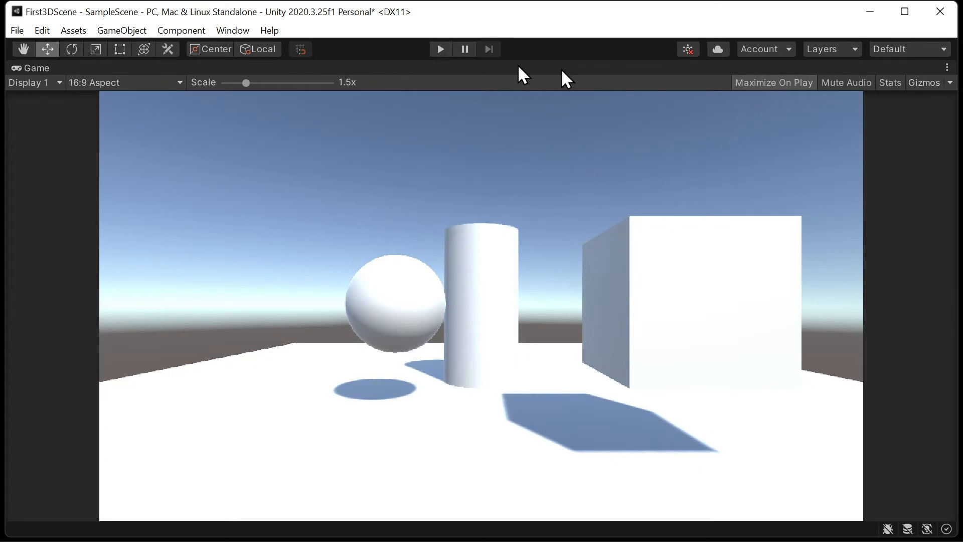
{"action": "left_click", "coordinate": [947, 67]}
{"action": "left_click", "coordinate": [887, 123]}
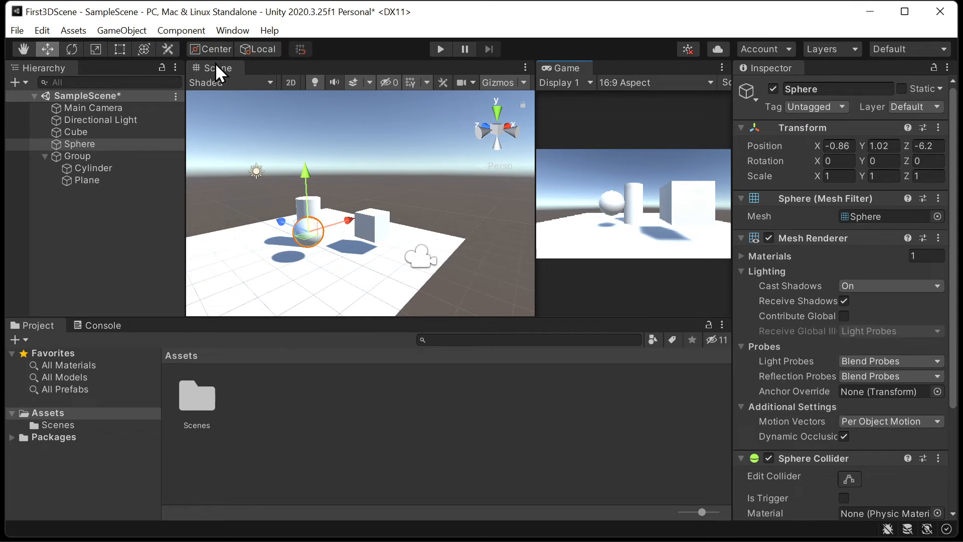
- Dock the Hierarchy above the Inspector, and review the properties of the camera, light, primitives and Group
{"action": "right_click_drag", "start_coordinate": [392, 155], "coordinate": [380, 170]}
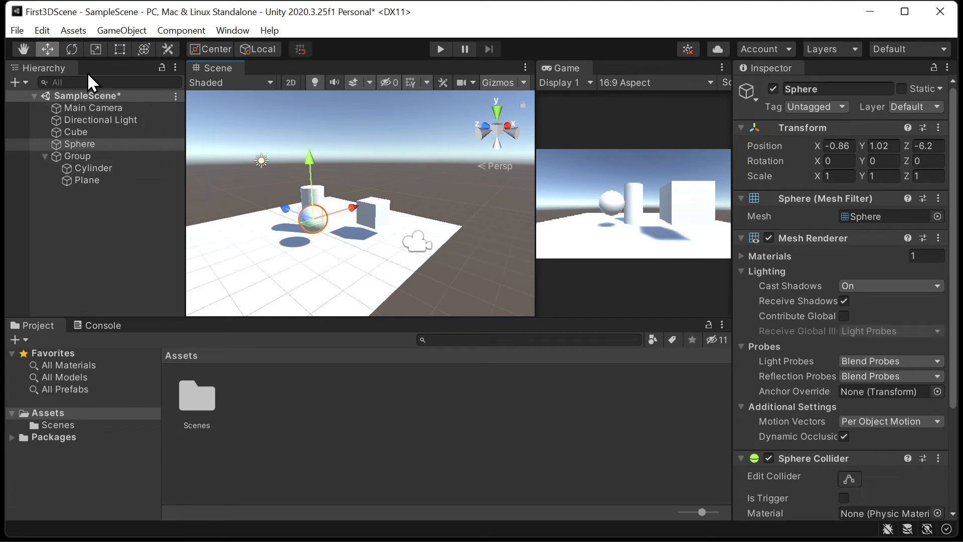
{"action": "left_click_drag", "start_coordinate": [41, 70], "coordinate": [772, 92]}
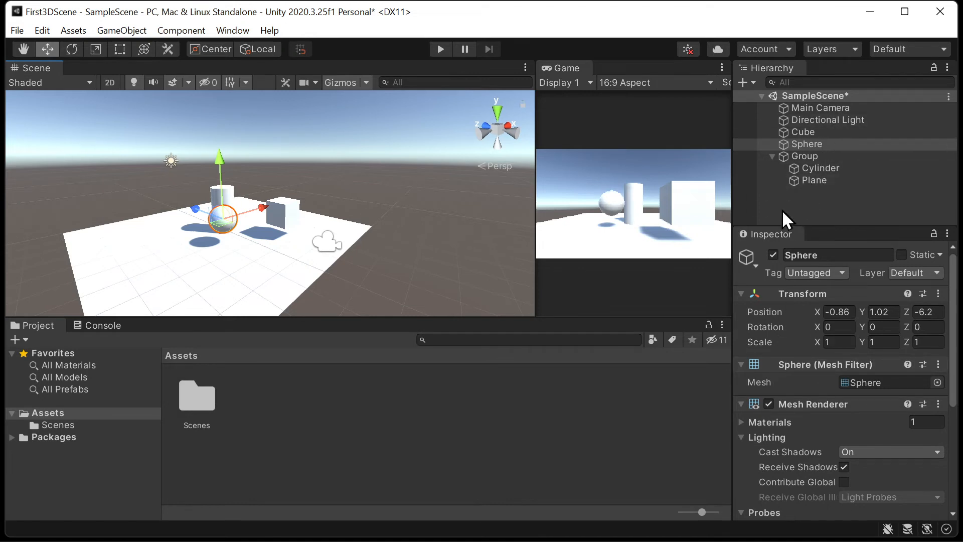
{"action": "left_click", "coordinate": [854, 107]}
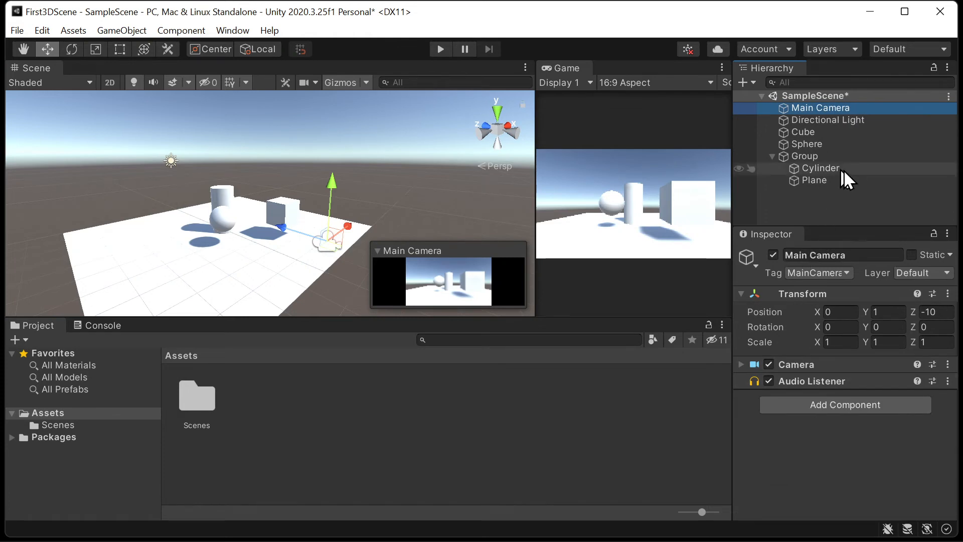
{"action": "left_click", "coordinate": [836, 119]}
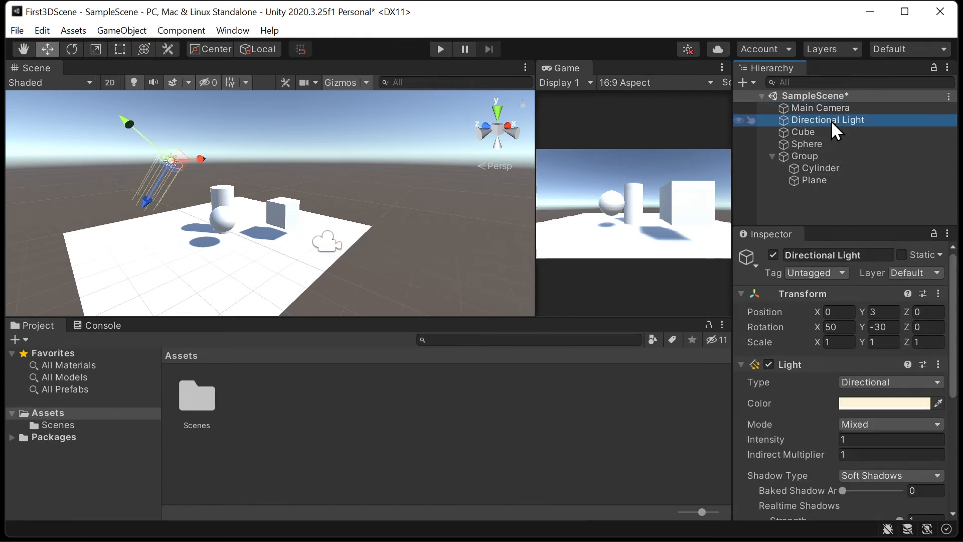
{"action": "left_click", "coordinate": [830, 132]}
{"action": "left_click", "coordinate": [823, 155]}
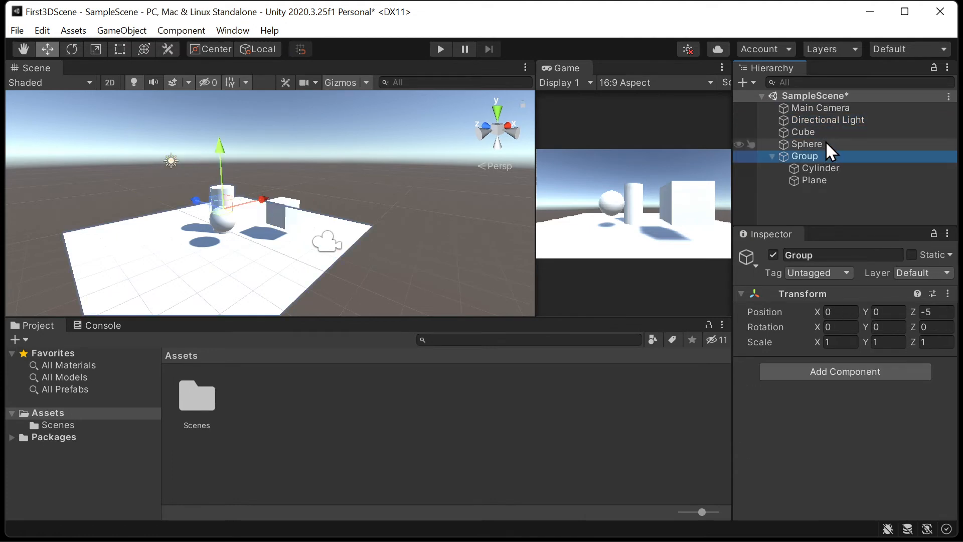
{"action": "left_click", "coordinate": [823, 145]}
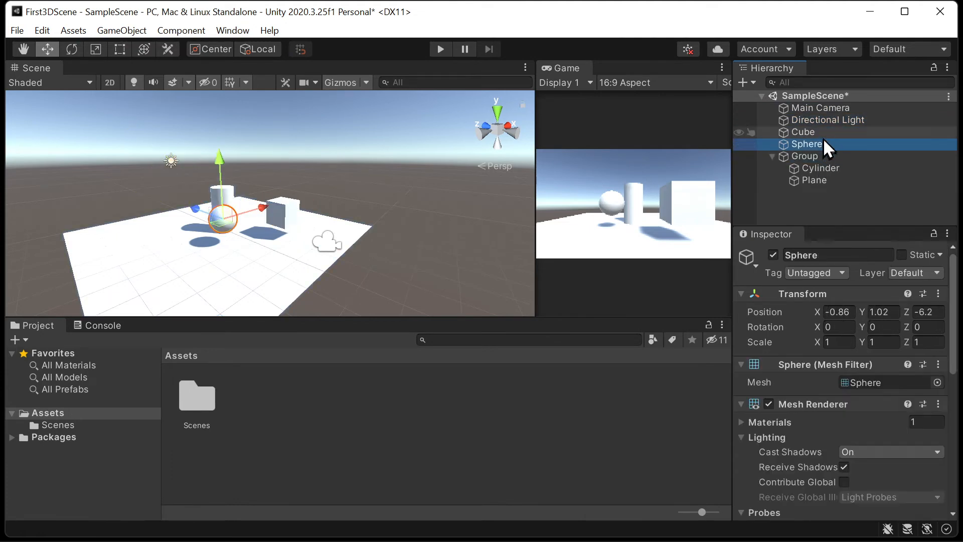
- Rotate the Directional Light to about X 24.5, Y -97.5, Z -45 to change how shadows fall on the Plane
{"action": "left_click", "coordinate": [826, 123]}
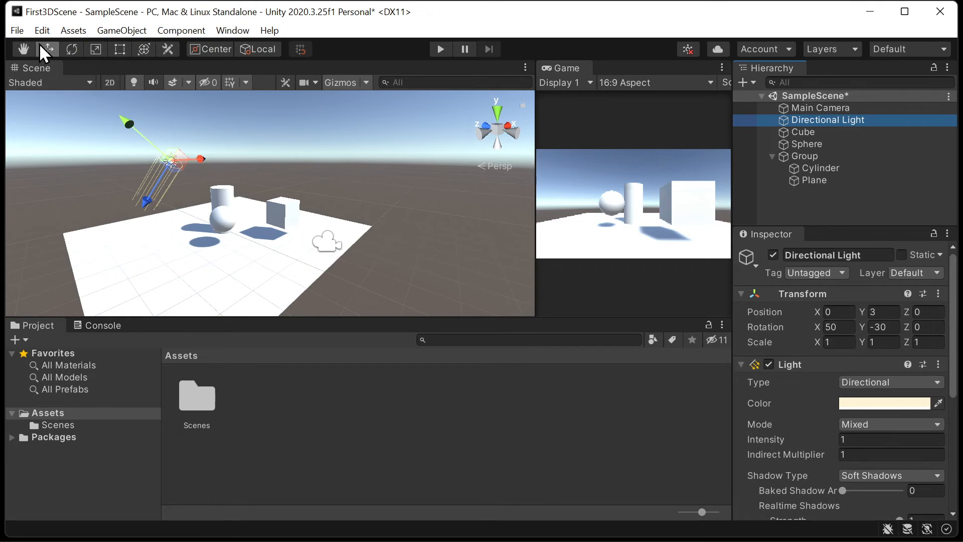
{"action": "left_click", "coordinate": [72, 49]}
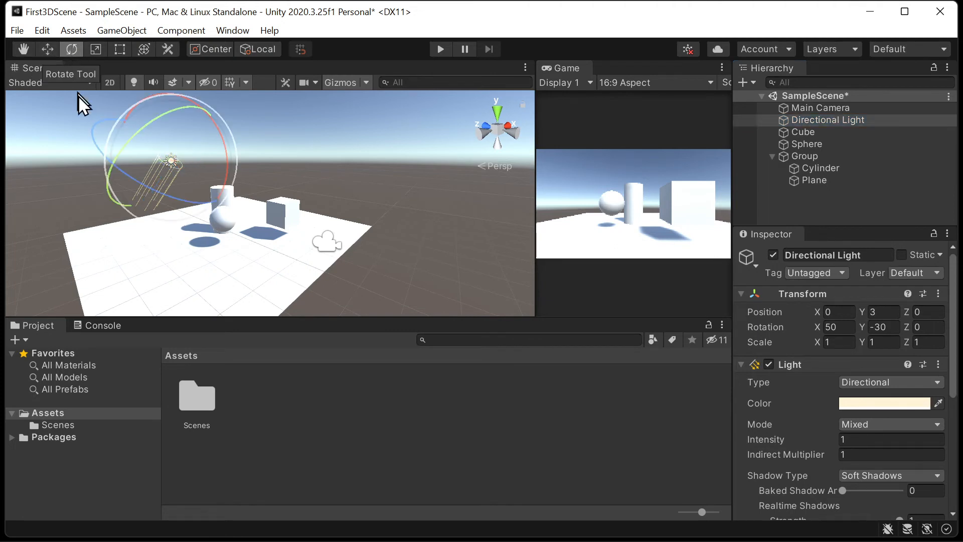
{"action": "left_click_drag", "start_coordinate": [163, 110], "coordinate": [290, 74]}
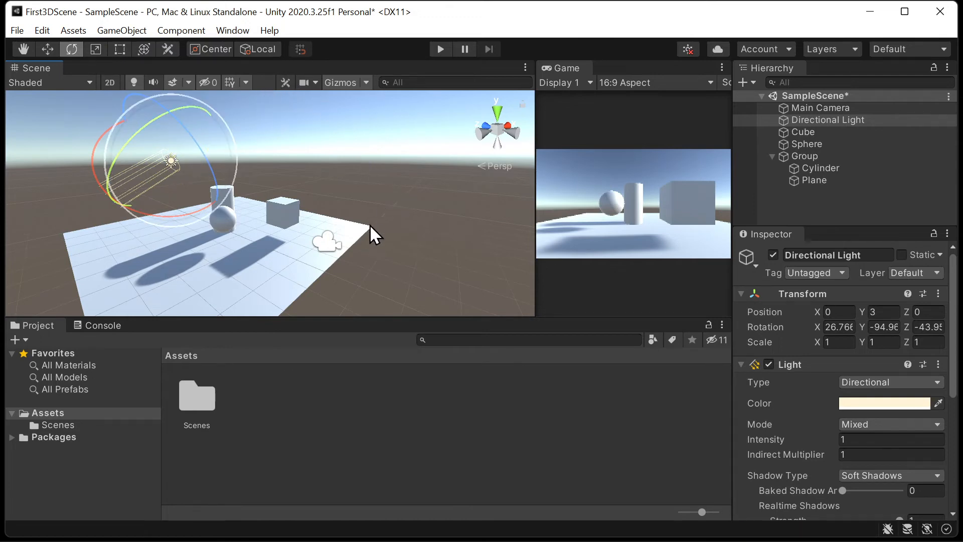
{"action": "left_click_drag", "start_coordinate": [369, 225], "coordinate": [433, 116], "text": "alt"}
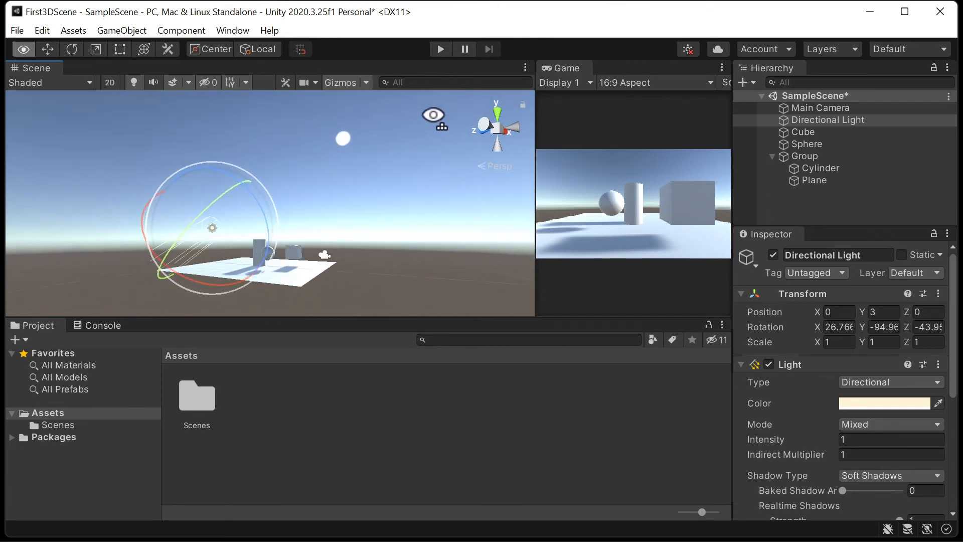
{"action": "mouse_move", "coordinate": [224, 194]}
{"action": "left_mouse_down"}
{"action": "mouse_move", "coordinate": [224, 181]}
{"action": "mouse_move", "coordinate": [198, 219]}
{"action": "mouse_move", "coordinate": [255, 158]}
{"action": "mouse_move", "coordinate": [210, 206]}
{"action": "mouse_move", "coordinate": [234, 181]}
{"action": "mouse_move", "coordinate": [215, 206]}
{"action": "mouse_move", "coordinate": [235, 202]}
{"action": "left_mouse_up"}
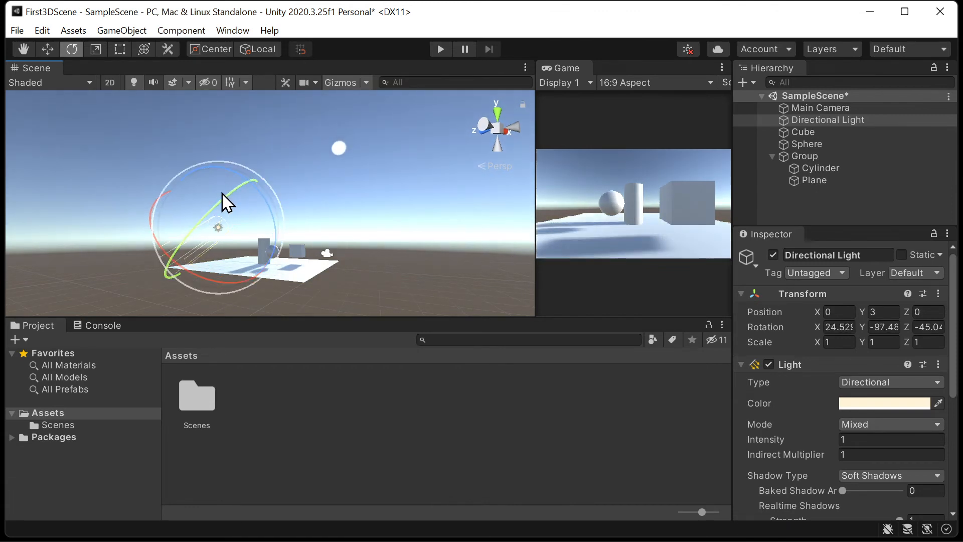
- Try moving the Directional Light along its local Z axis, and undo the move
{"action": "key", "text": "w"}
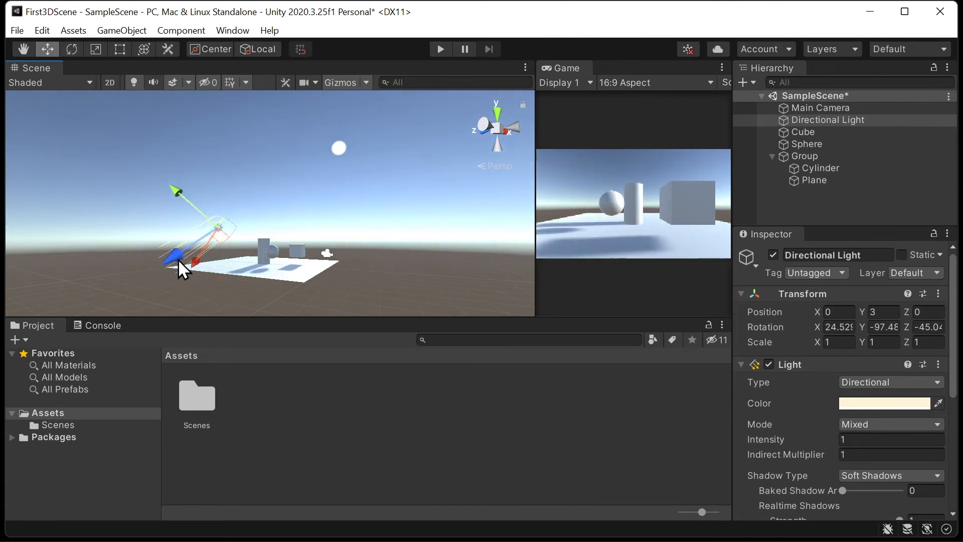
{"action": "left_click_drag", "start_coordinate": [178, 259], "coordinate": [232, 248]}
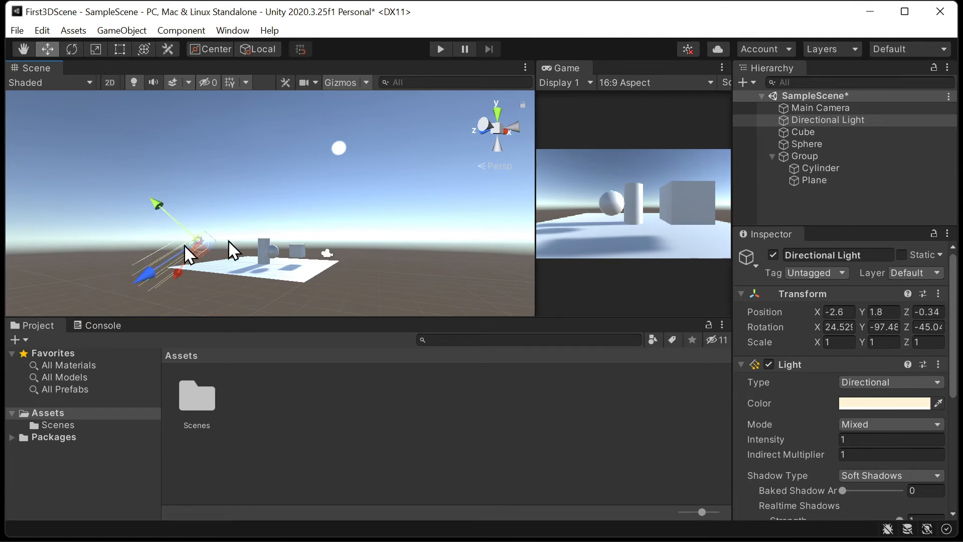
{"action": "key", "text": "ctrl+z"}
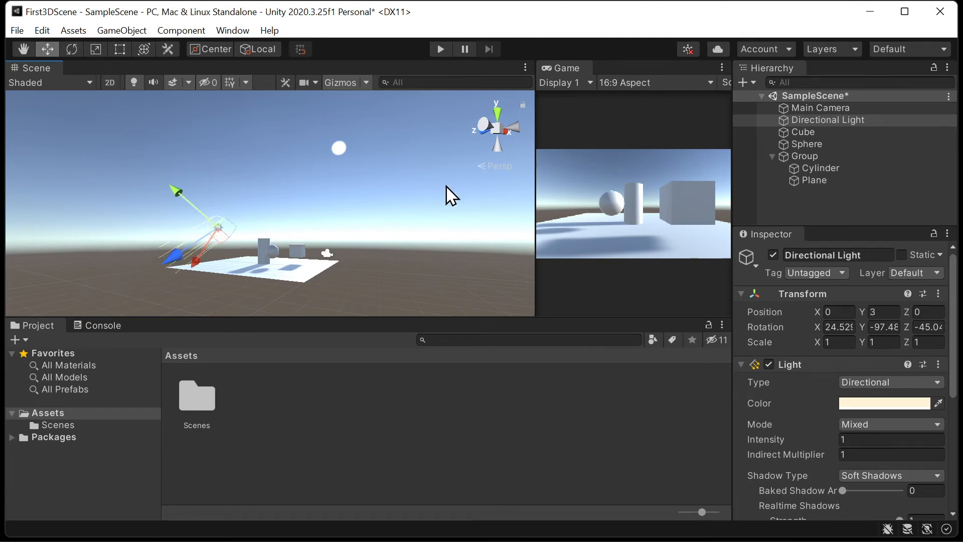
{"action": "left_click_drag", "start_coordinate": [447, 187], "coordinate": [391, 190], "text": "alt"}
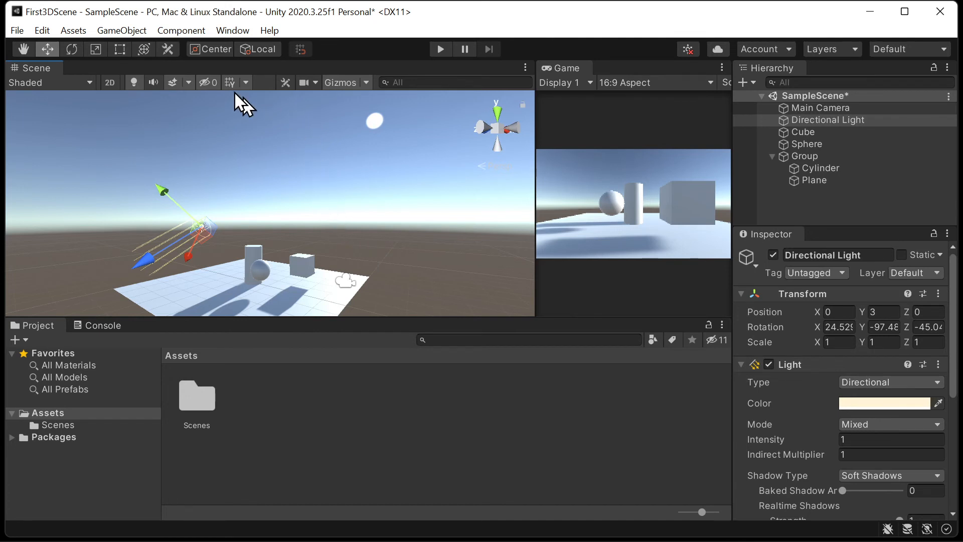
- Switch back and forth between the Rotate and Move tools to compare their gizmos on the Directional Light
{"action": "left_click", "coordinate": [73, 49]}
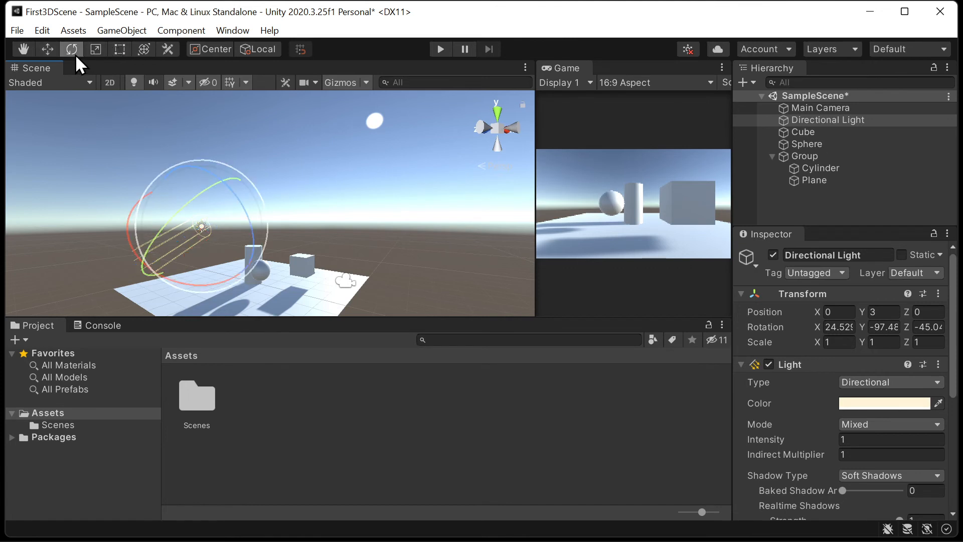
{"action": "left_click", "coordinate": [47, 50]}
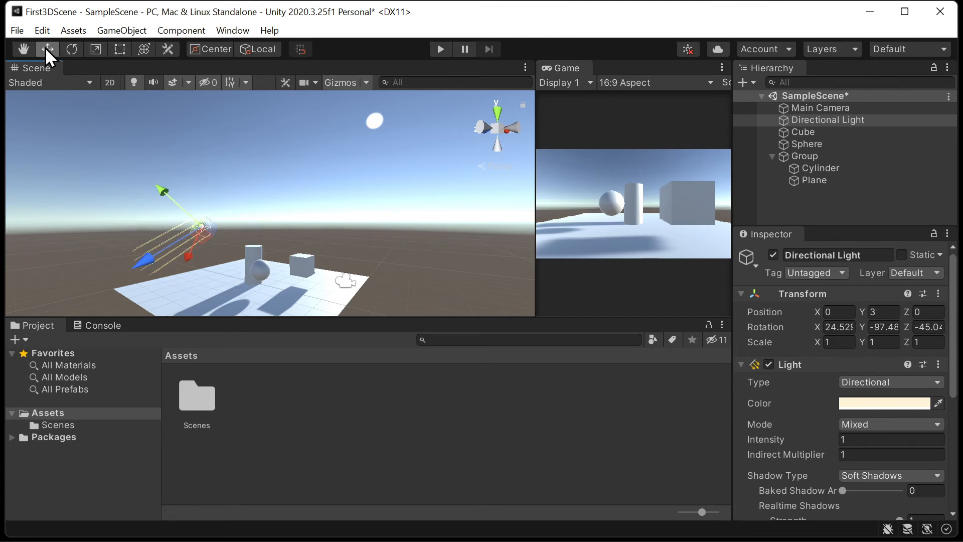
{"action": "key", "text": "e"}
{"action": "key", "text": "w"}
{"action": "key", "text": "e"}
{"action": "key", "text": "w"}
- Step through the Hand, Move, Rotate, Scale and Rect tools, and activate the combined Transform tool for the Directional Light
{"action": "left_click", "coordinate": [13, 48]}
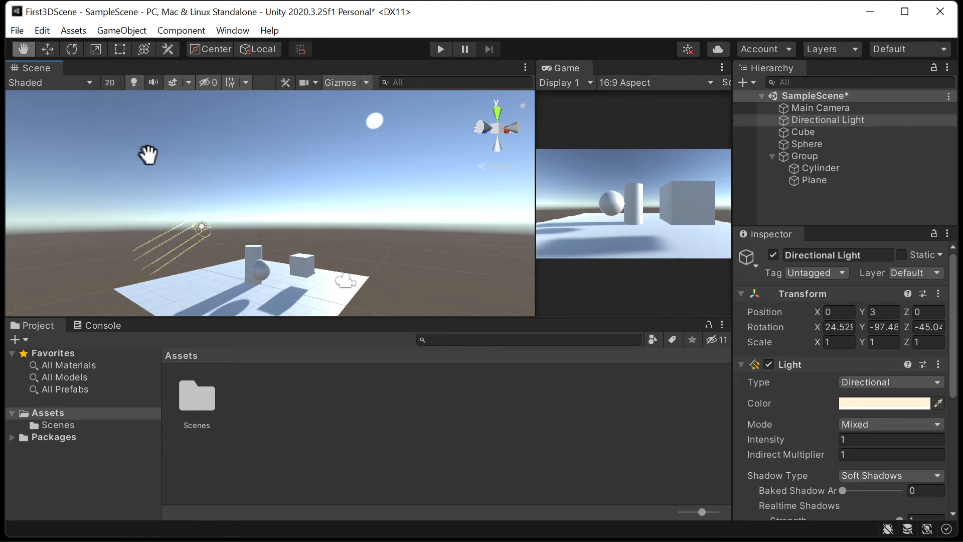
{"action": "key", "text": "w"}
{"action": "key", "text": "e"}
{"action": "key", "text": "r"}
{"action": "key", "text": "t"}
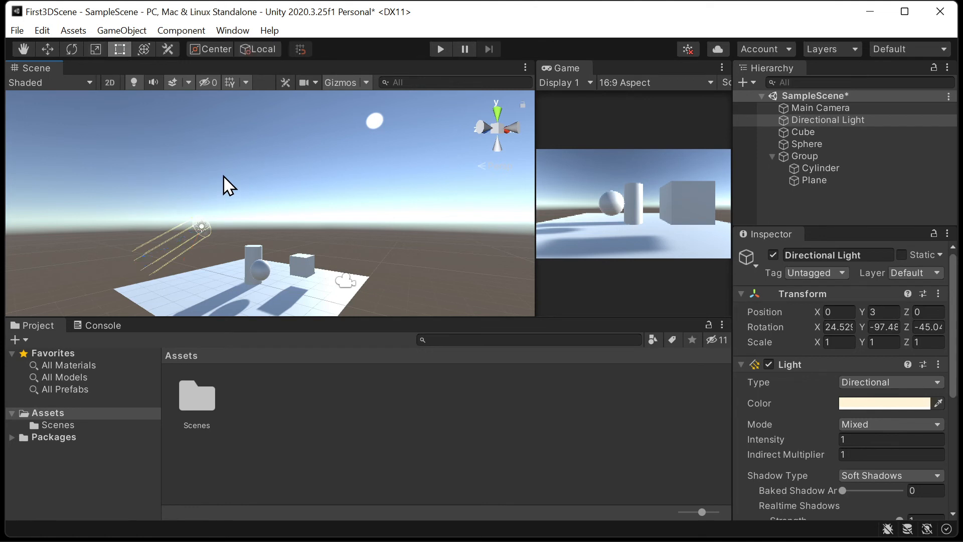
{"action": "key", "text": "y"}
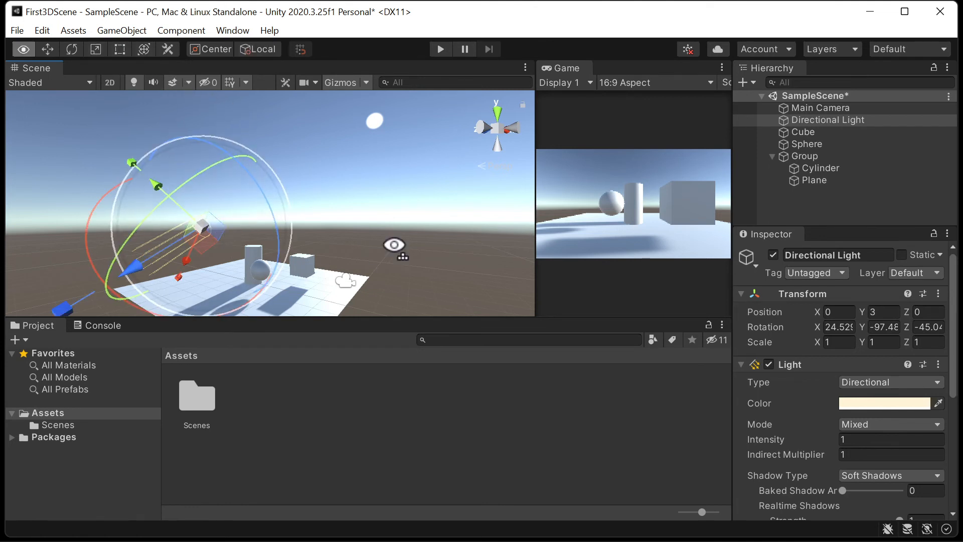
{"action": "left_click_drag", "start_coordinate": [394, 245], "coordinate": [424, 262], "text": "alt"}
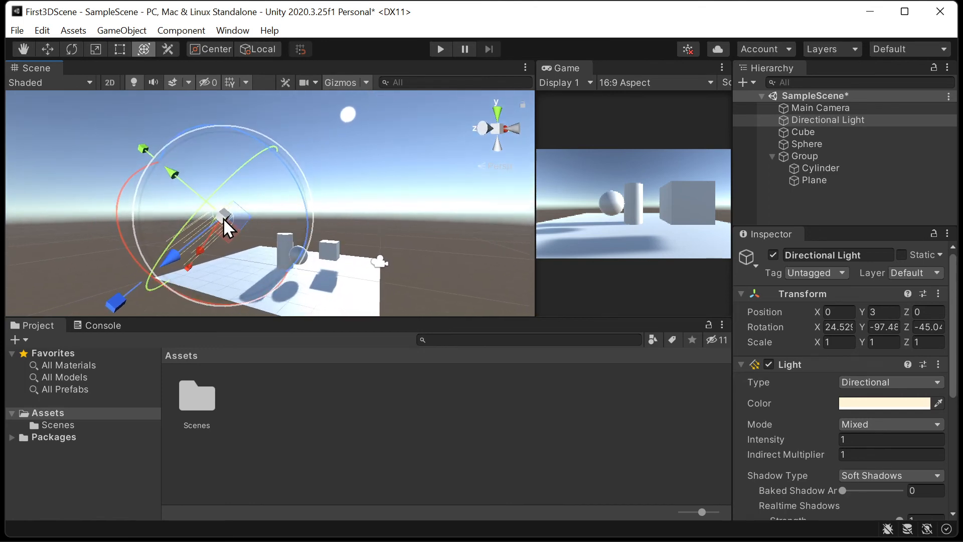
- Try scaling the Directional Light uniformly with the Transform tool, and undo the change
{"action": "left_click_drag", "start_coordinate": [223, 216], "coordinate": [197, 168]}
{"action": "key", "text": "ctrl+z"}
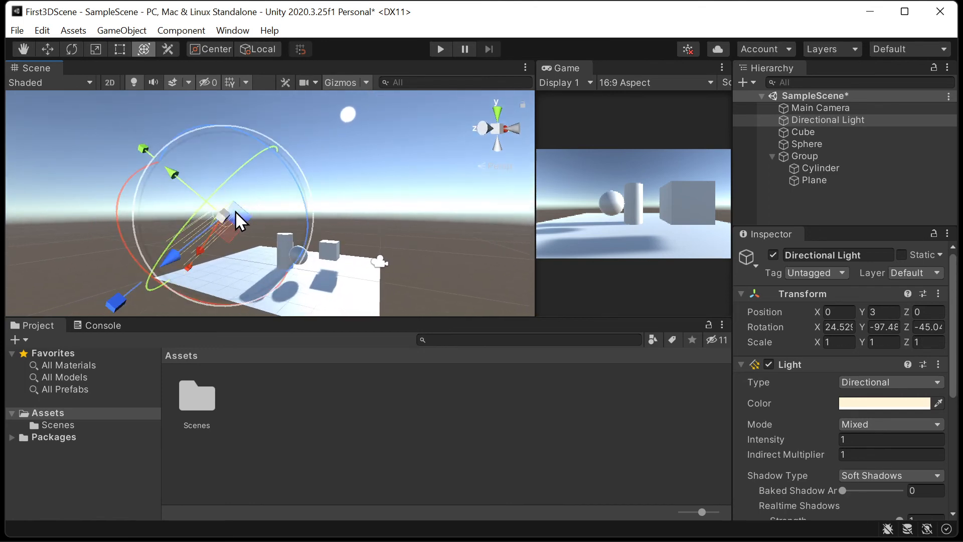
- Rotate the Cube to about X 16.9, Y 24.7, Z 7.6 and scale it uniformly to about 1.48, undoing any shift in its position
{"action": "left_click_drag", "start_coordinate": [359, 203], "coordinate": [337, 218], "text": "alt"}
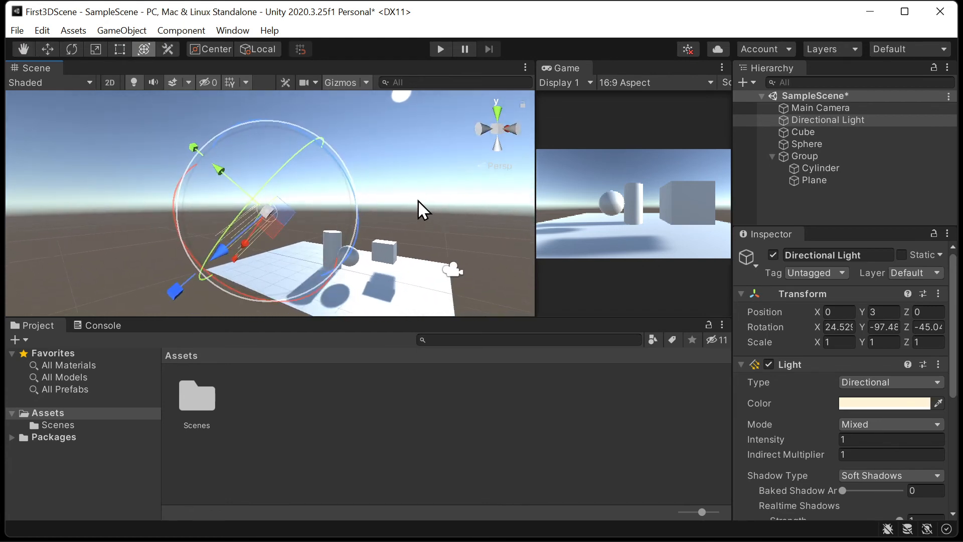
{"action": "left_click", "coordinate": [386, 254]}
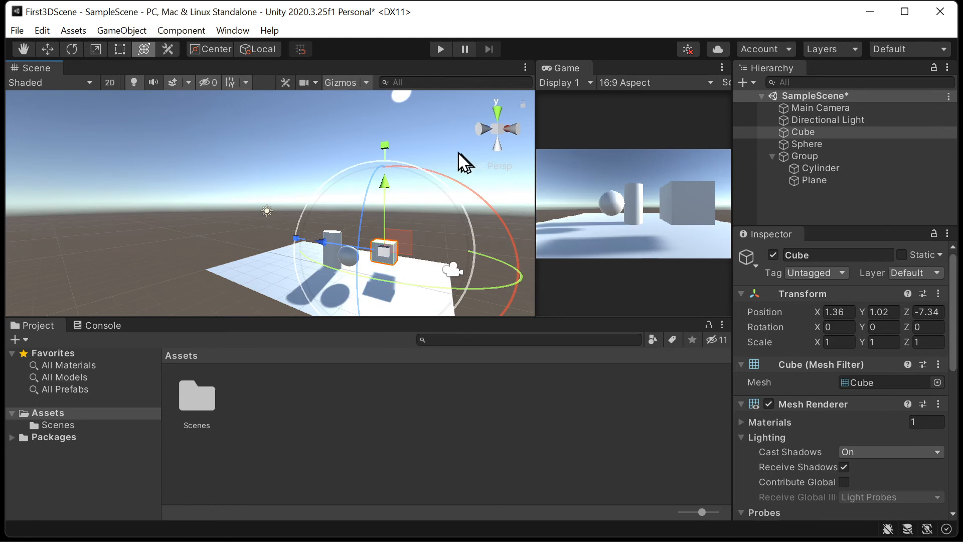
{"action": "left_click_drag", "start_coordinate": [462, 157], "coordinate": [297, 136], "text": "alt"}
{"action": "left_click_drag", "start_coordinate": [342, 208], "coordinate": [261, 150]}
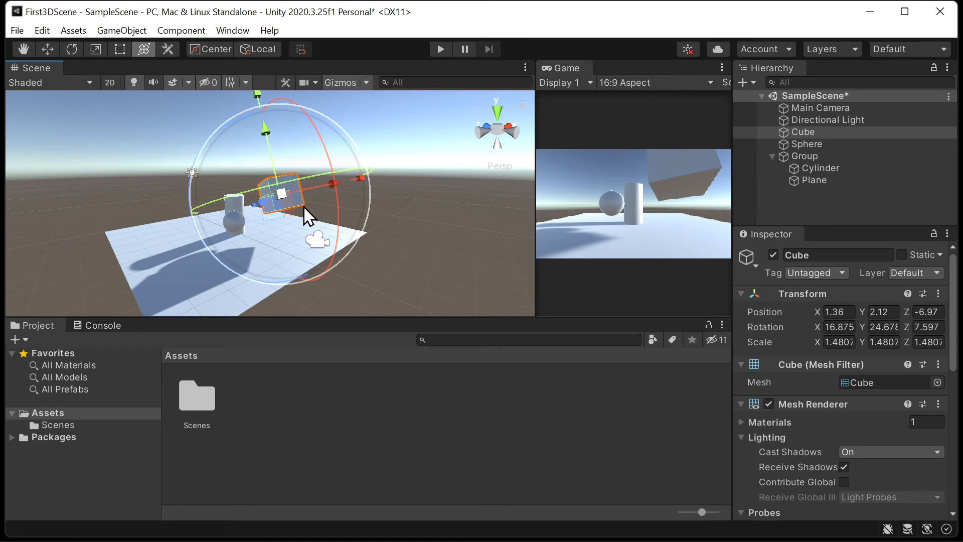
{"action": "key", "text": "ctrl+z"}
- Stretch the Cube to a Y scale of about 2.52 and move it along its local Y axis to position Y 1.61, Z -7.14
{"action": "scroll", "coordinate": [308, 231], "scroll_direction": "up", "scroll_amount": 3}
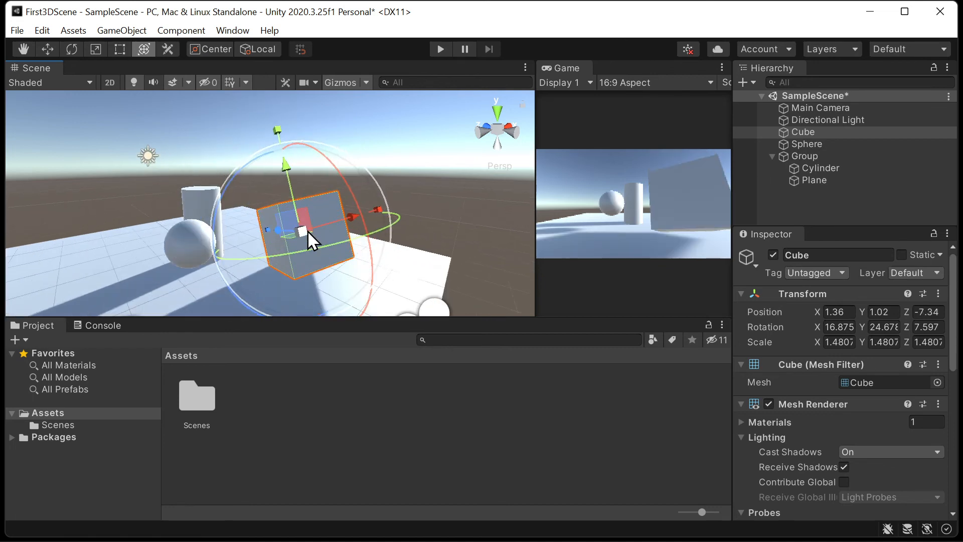
{"action": "left_click_drag", "start_coordinate": [293, 222], "coordinate": [287, 207]}
{"action": "key", "text": "ctrl+z"}
{"action": "mouse_move", "coordinate": [380, 243]}
{"action": "left_mouse_down", "text": "alt"}
{"action": "mouse_move", "coordinate": [404, 243]}
{"action": "mouse_move", "coordinate": [395, 240]}
{"action": "left_mouse_up", "text": "alt"}
{"action": "left_click_drag", "start_coordinate": [279, 134], "coordinate": [263, 112]}
{"action": "mouse_move", "coordinate": [433, 229]}
{"action": "left_mouse_down", "text": "alt"}
{"action": "mouse_move", "coordinate": [473, 243]}
{"action": "mouse_move", "coordinate": [422, 228]}
{"action": "left_mouse_up", "text": "alt"}
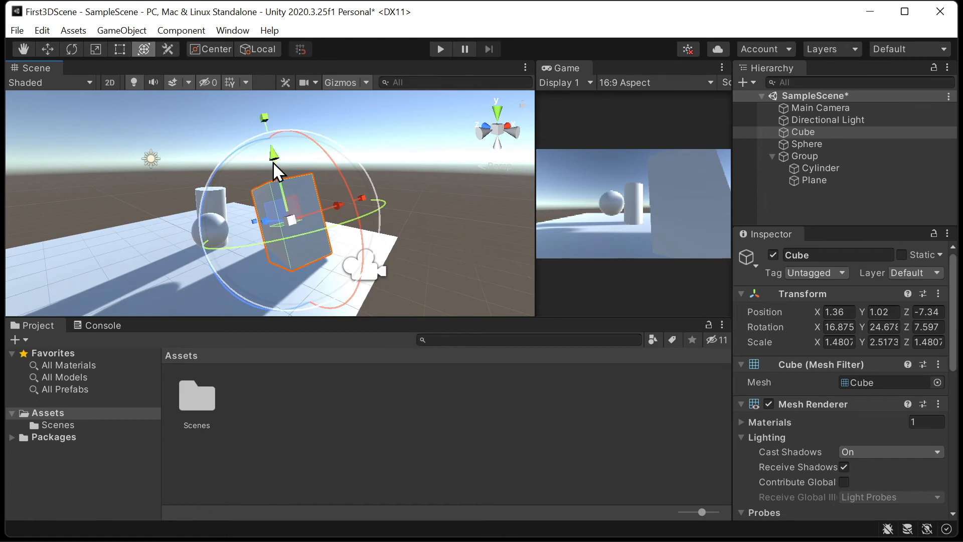
{"action": "mouse_move", "coordinate": [273, 162]}
{"action": "left_mouse_down"}
{"action": "mouse_move", "coordinate": [269, 135]}
{"action": "mouse_move", "coordinate": [271, 152]}
{"action": "left_mouse_up"}
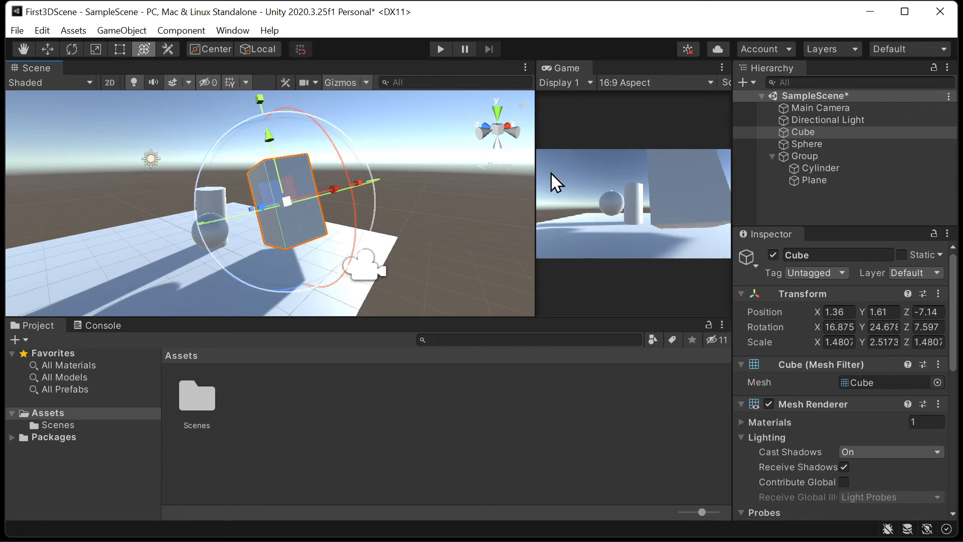
- Switch among the Hand, Move, Scale and Rotate tools to compare their gizmos on the Cube
{"action": "key", "text": "q"}
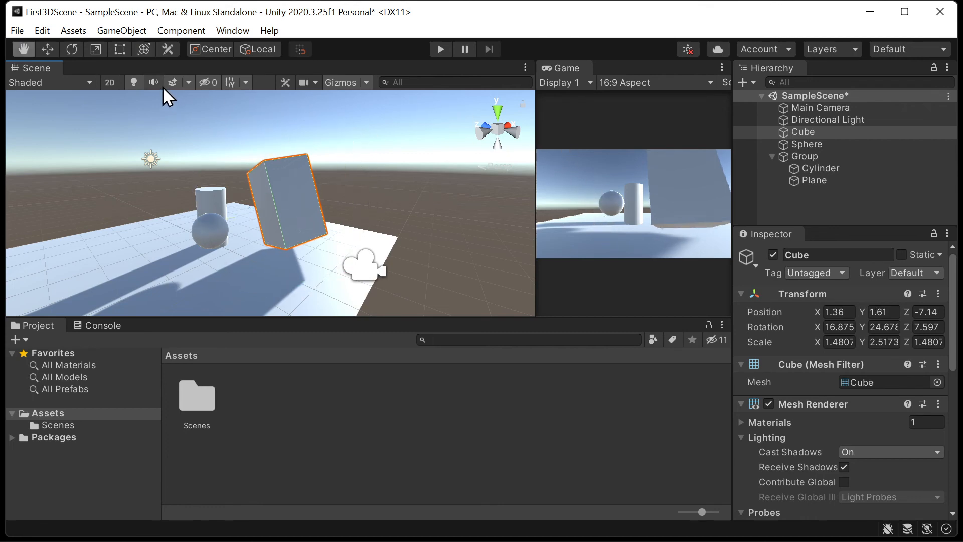
{"action": "key", "text": "w"}
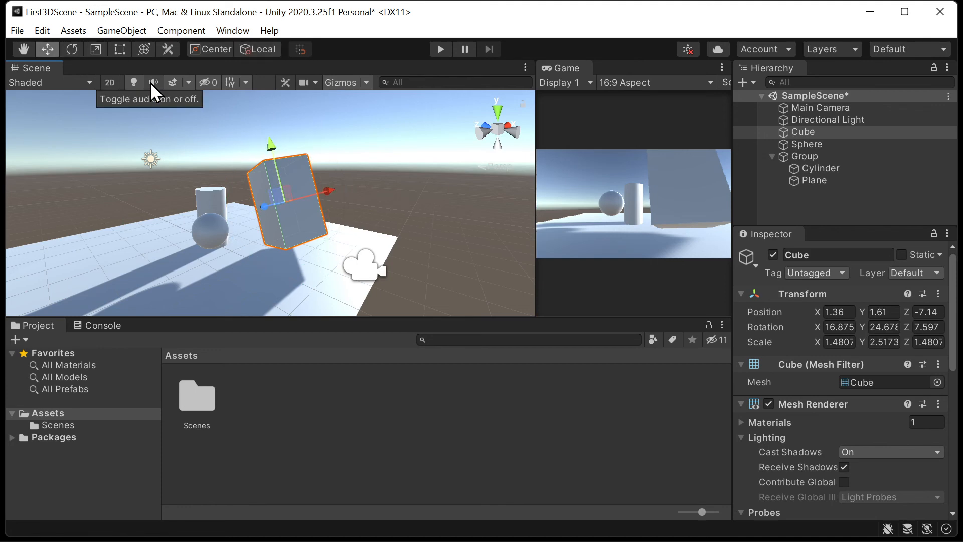
{"action": "key", "text": "r"}
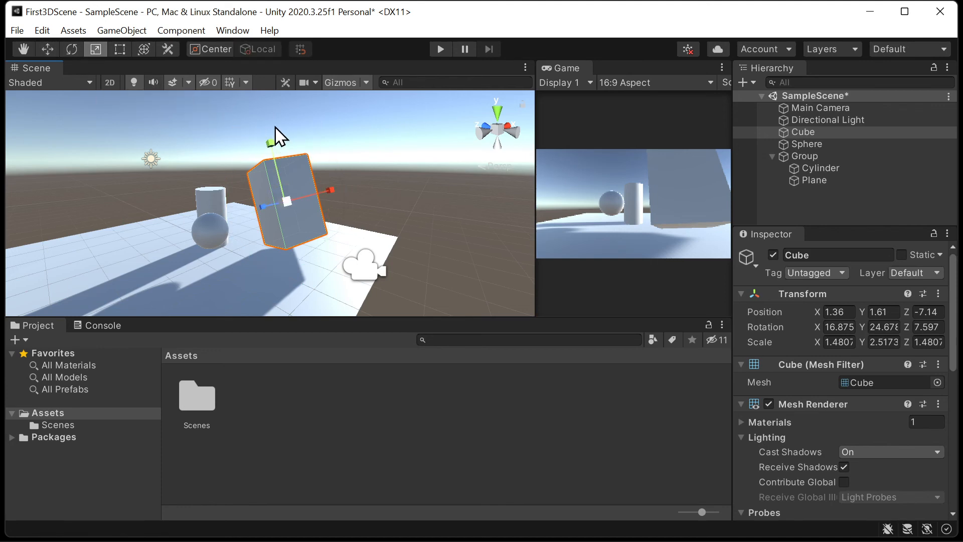
{"action": "key", "text": "e"}
{"action": "key", "text": "w"}
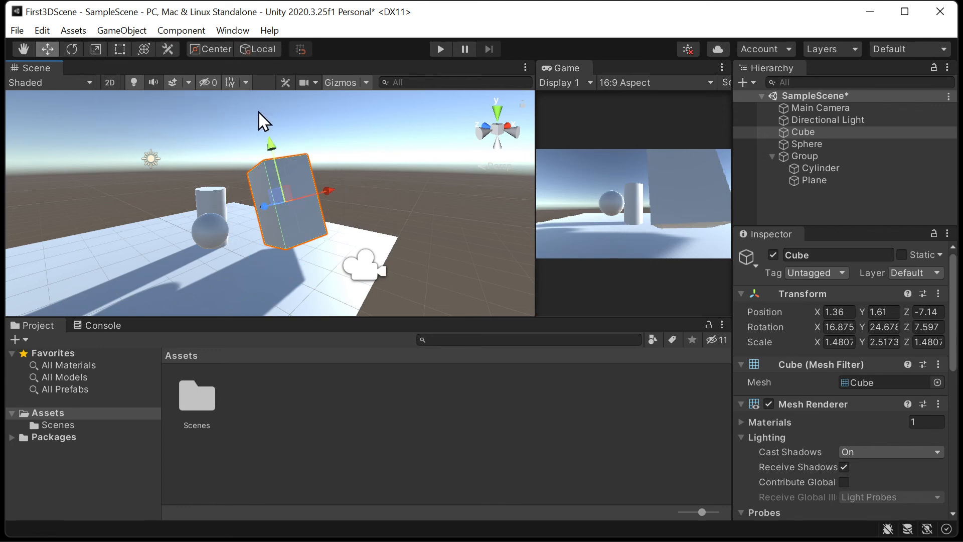
{"action": "key", "text": "e"}
{"action": "key", "text": "w"}
{"action": "key", "text": "e"}
{"action": "key", "text": "w"}
- Rotate the Cube freely to about X 16.3, Y 28.7, Z 8.7, and set its position to X 1.5 and Y 1.6
{"action": "key", "text": "e"}
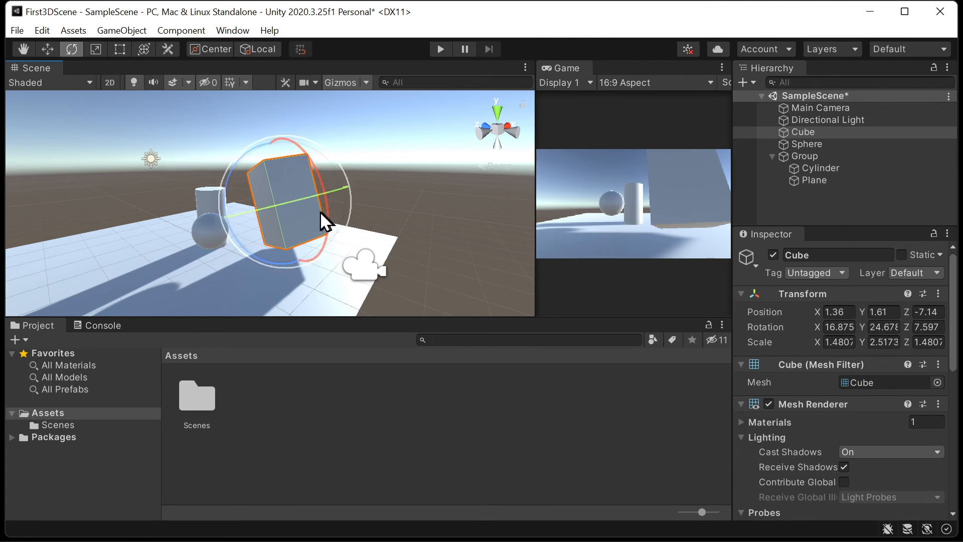
{"action": "mouse_move", "coordinate": [297, 204]}
{"action": "left_mouse_down"}
{"action": "mouse_move", "coordinate": [287, 208]}
{"action": "mouse_move", "coordinate": [289, 200]}
{"action": "left_mouse_up"}
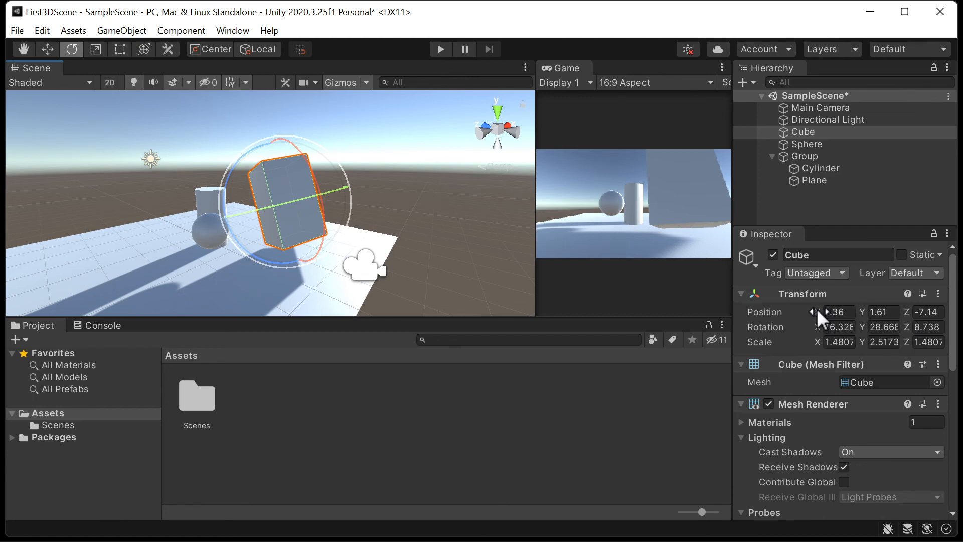
{"action": "left_click", "coordinate": [845, 307]}
{"action": "type", "text": "1."}
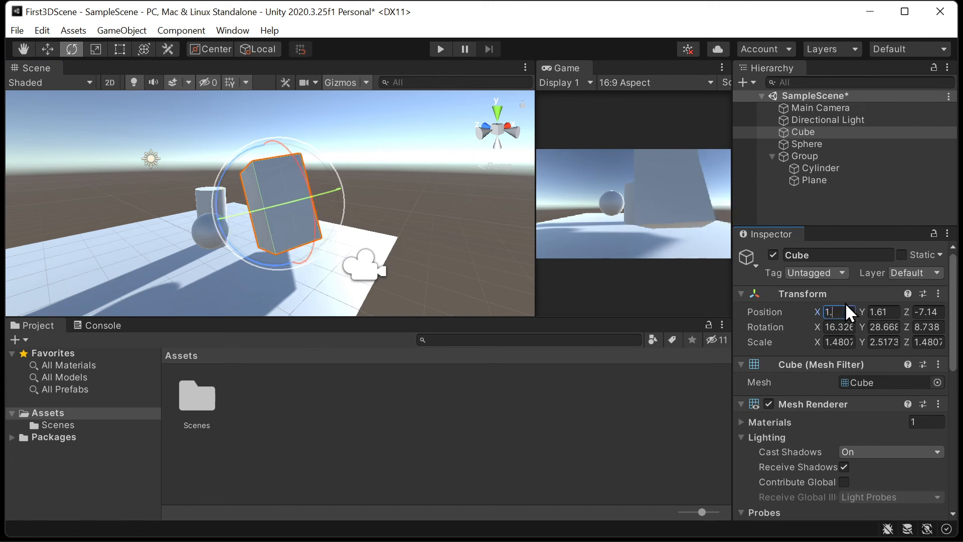
{"action": "type", "text": "5"}
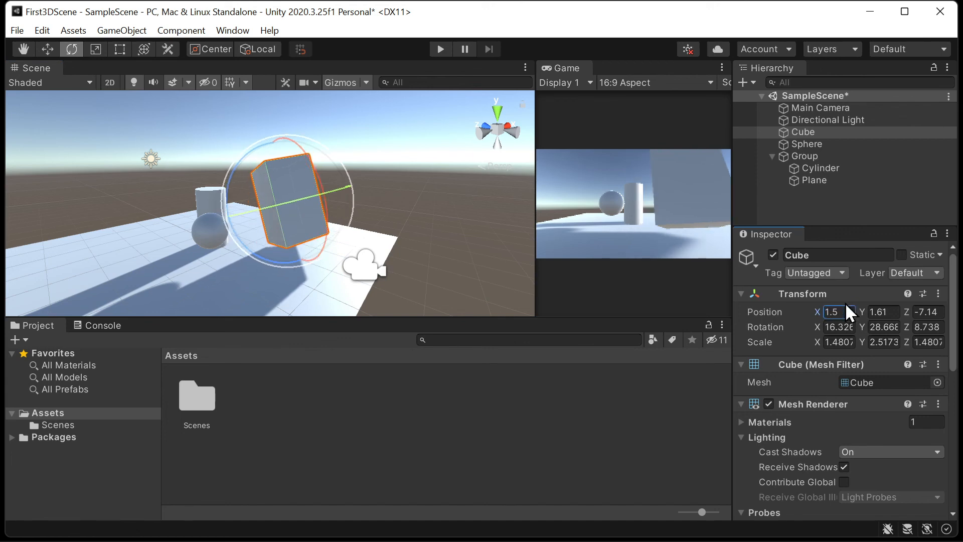
{"action": "left_click", "coordinate": [885, 312]}
{"action": "key", "text": "BackSpace"}
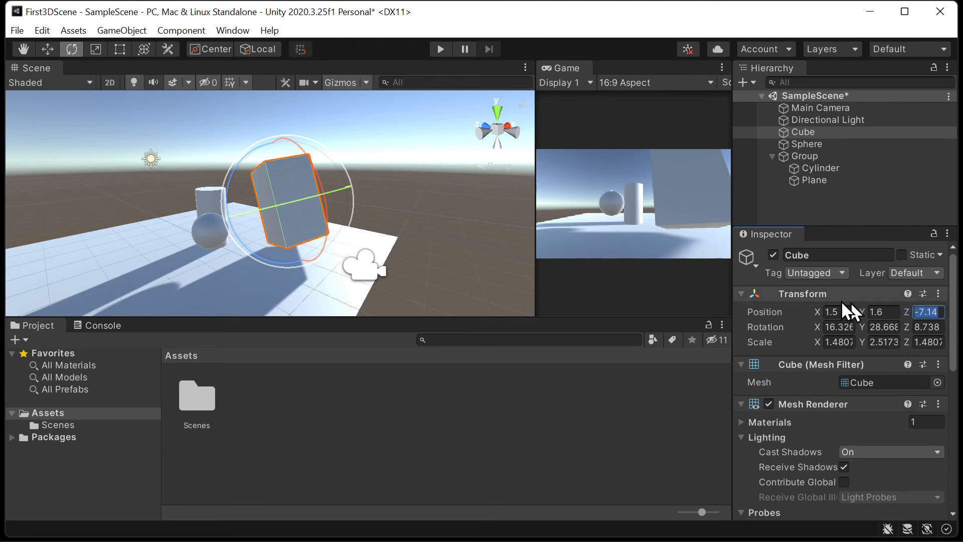
- Slide the Cube's X position value back and forth, and step back through the changes to X 2.87
{"action": "left_click_drag", "start_coordinate": [817, 312], "coordinate": [851, 309]}
{"action": "key", "text": "ctrl+z"}
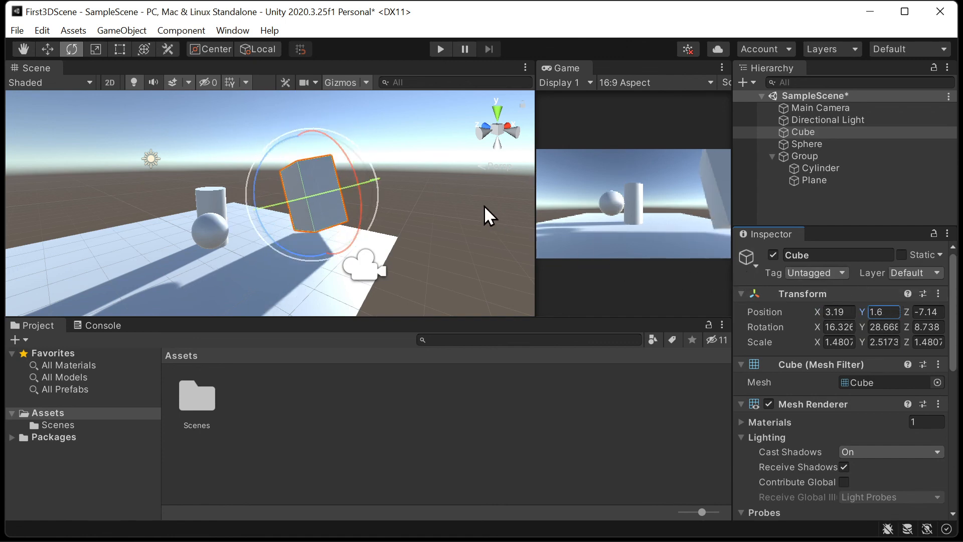
{"action": "key", "text": "ctrl+z"}
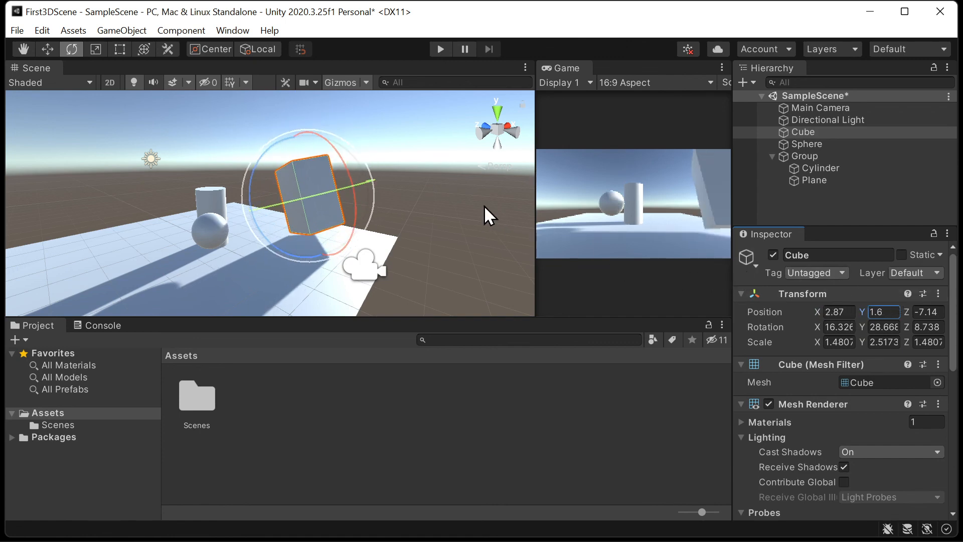
- Reset only the Cube's position to the origin, and undo the reset
{"action": "left_click", "coordinate": [938, 292]}
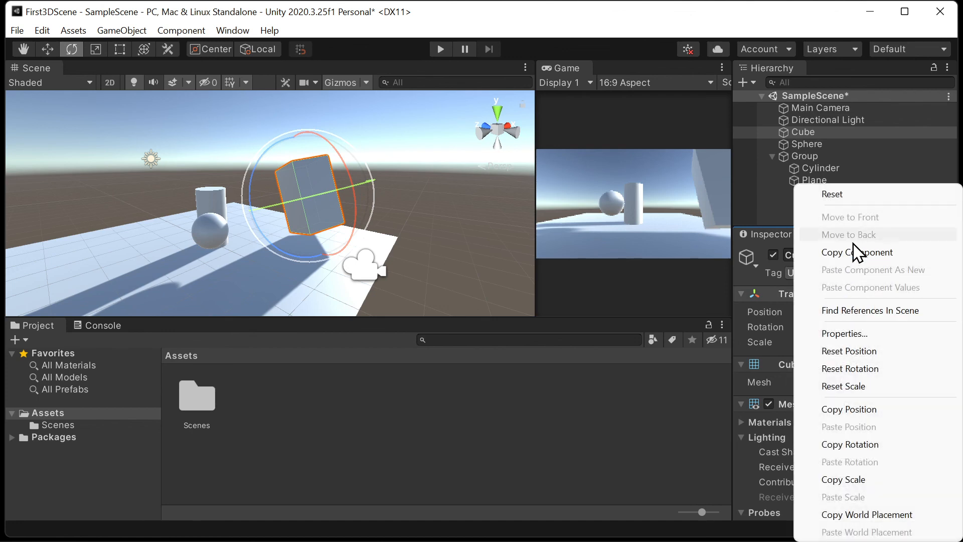
{"action": "left_click", "coordinate": [888, 352]}
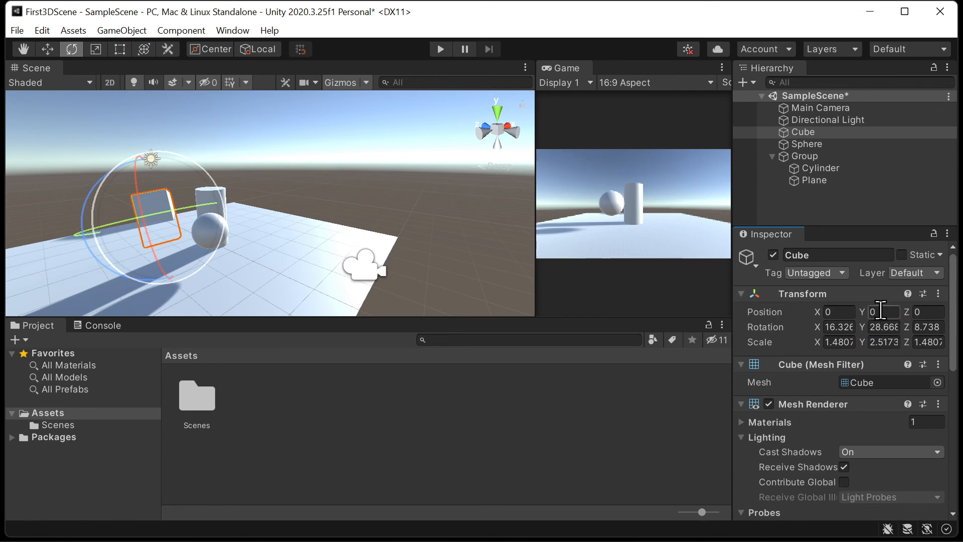
{"action": "key", "text": "ctrl+z"}
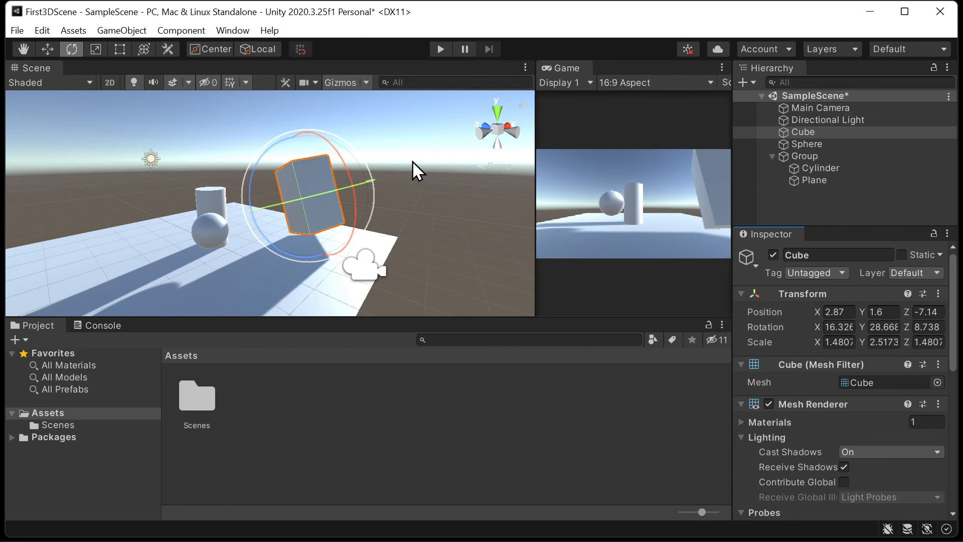
- Move the Main Camera backward along its Z axis to about Z -12.08 so it captures more of the scene
{"action": "left_click", "coordinate": [417, 174]}
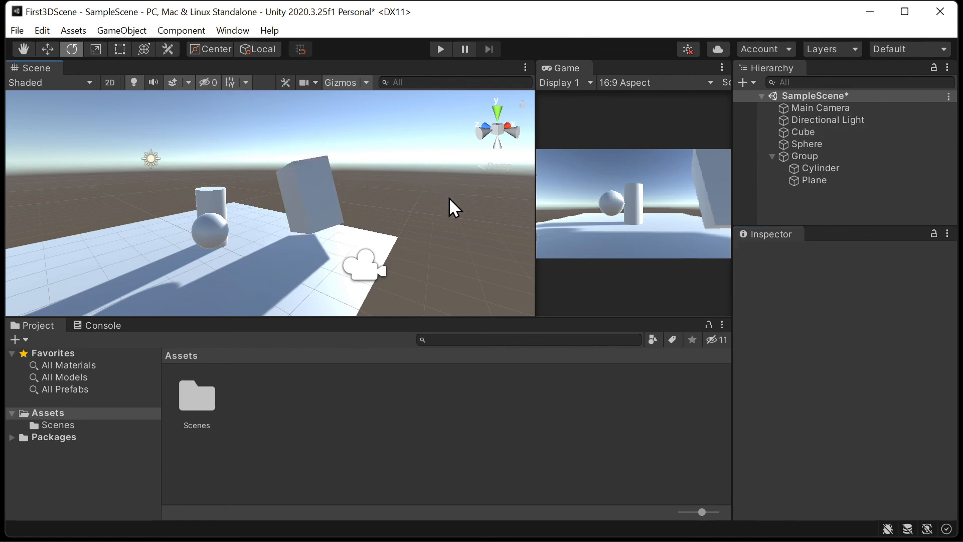
{"action": "left_click_drag", "start_coordinate": [450, 197], "coordinate": [452, 209], "text": "alt"}
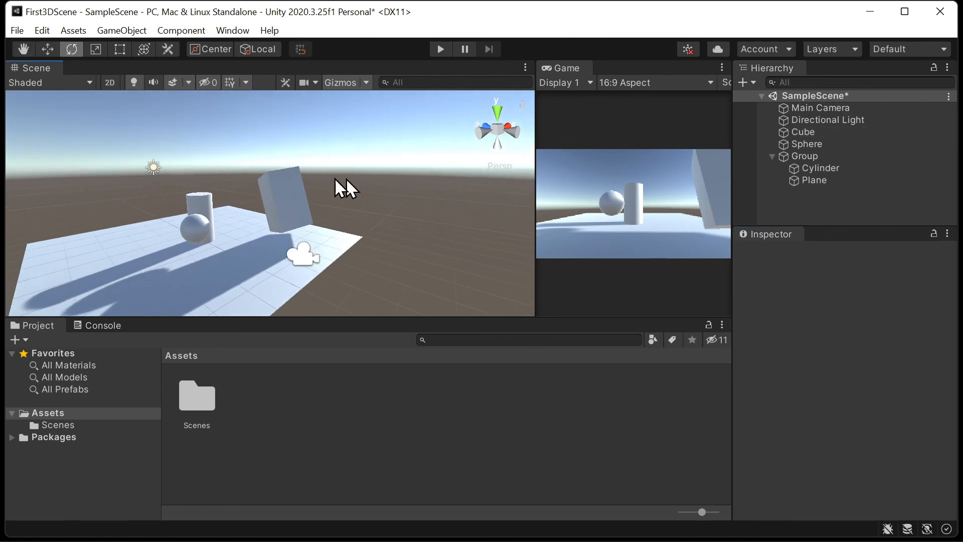
{"action": "left_click", "coordinate": [303, 256]}
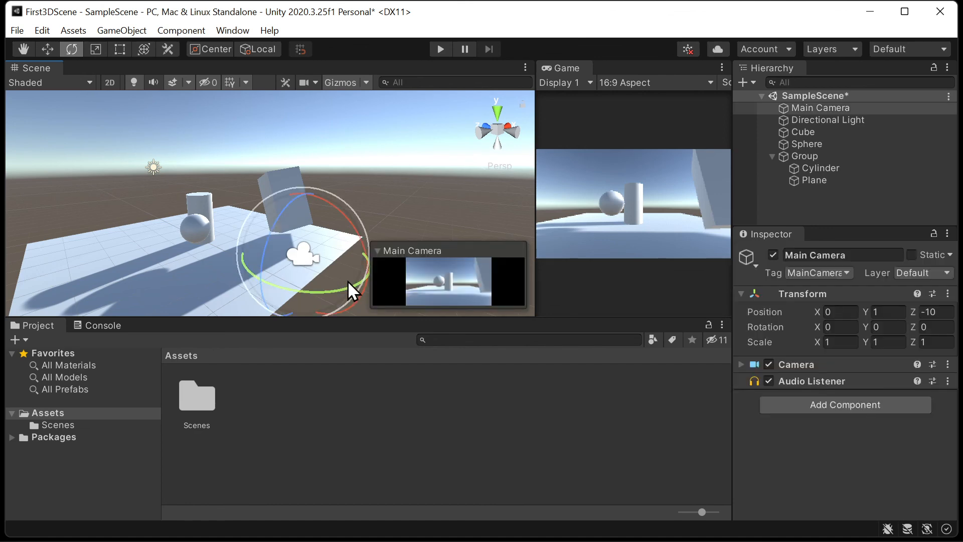
{"action": "key", "text": "w"}
{"action": "left_click_drag", "start_coordinate": [256, 239], "coordinate": [340, 252]}
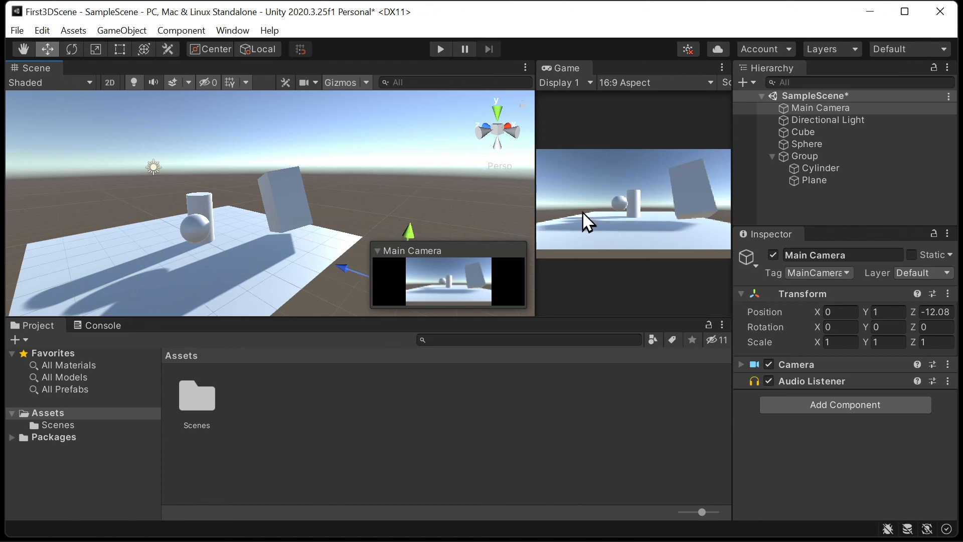
- Run the scene in Play mode
{"action": "left_click", "coordinate": [447, 48]}
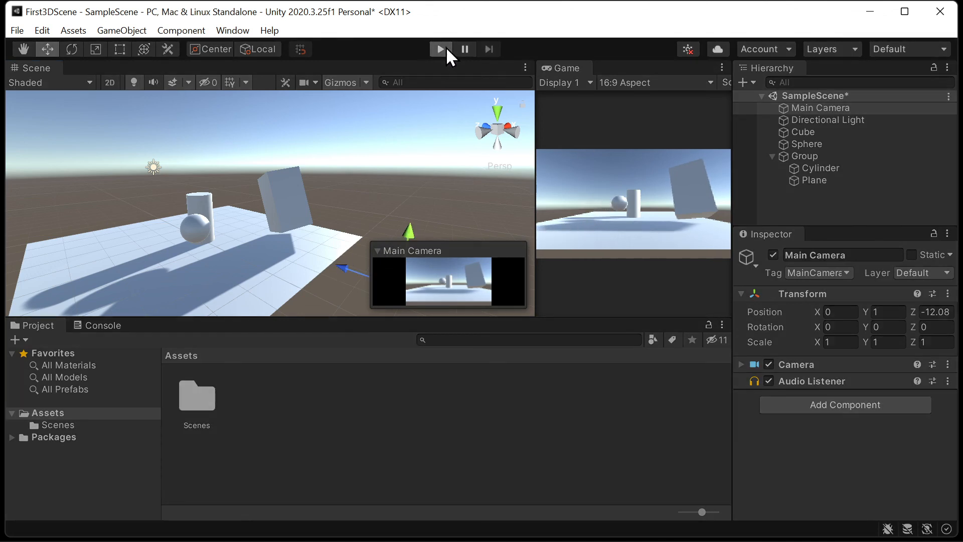